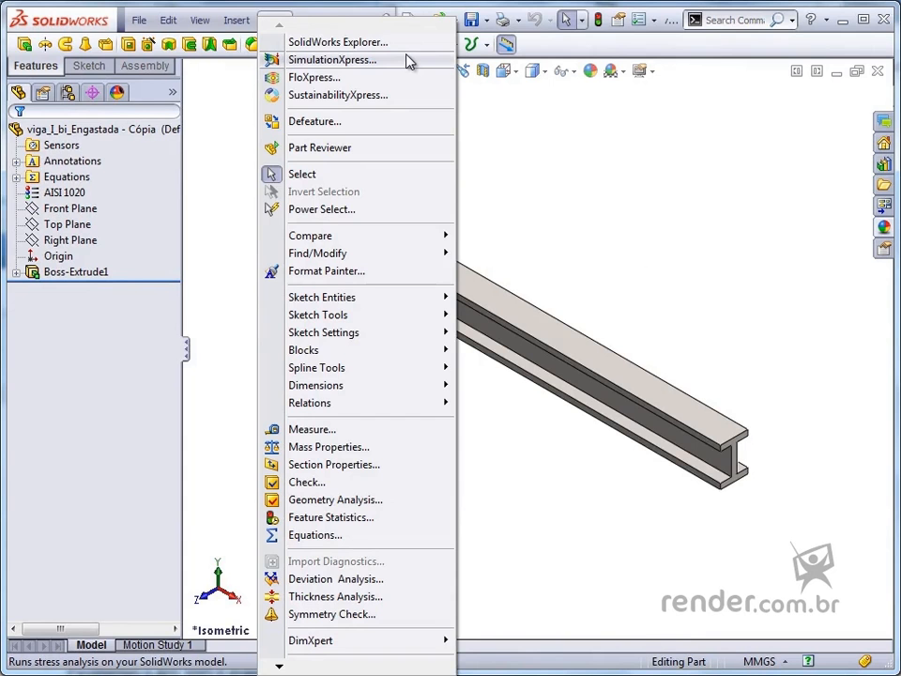
pyautogui.click(554, 173)
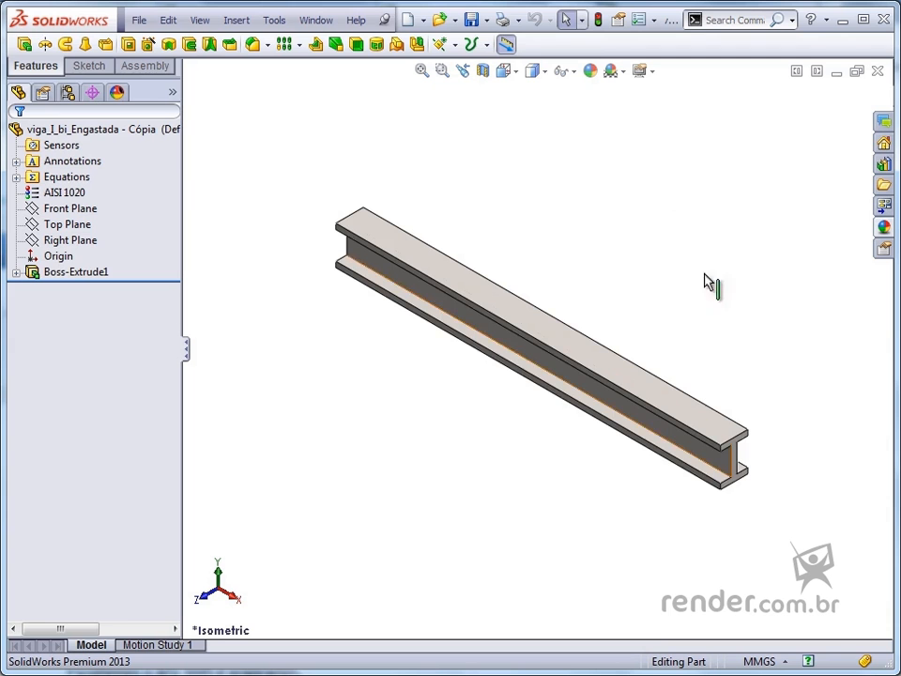
pyautogui.scroll(-3, 859, 471)
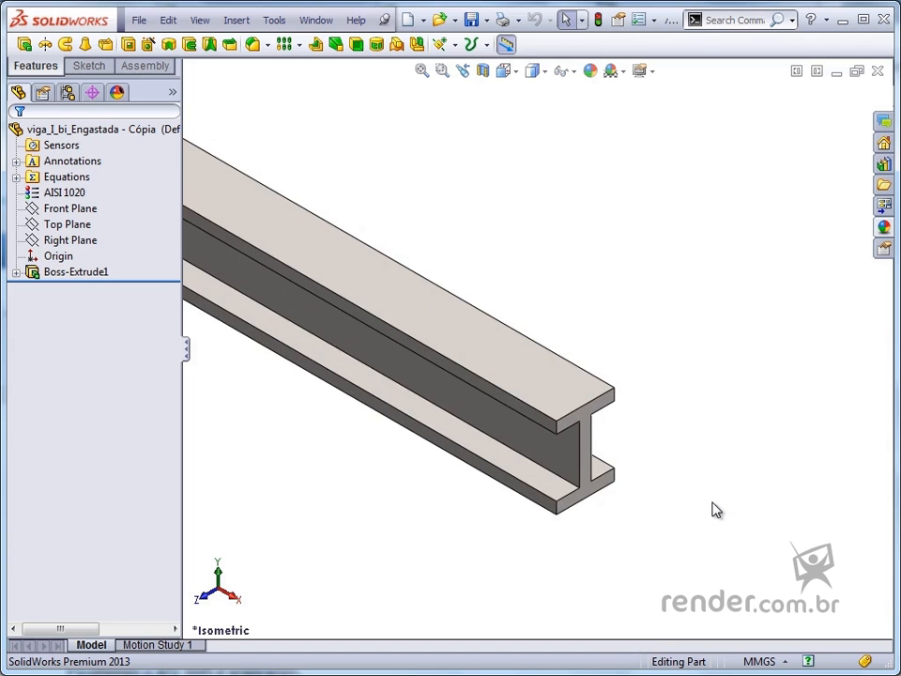
pyautogui.press('f')
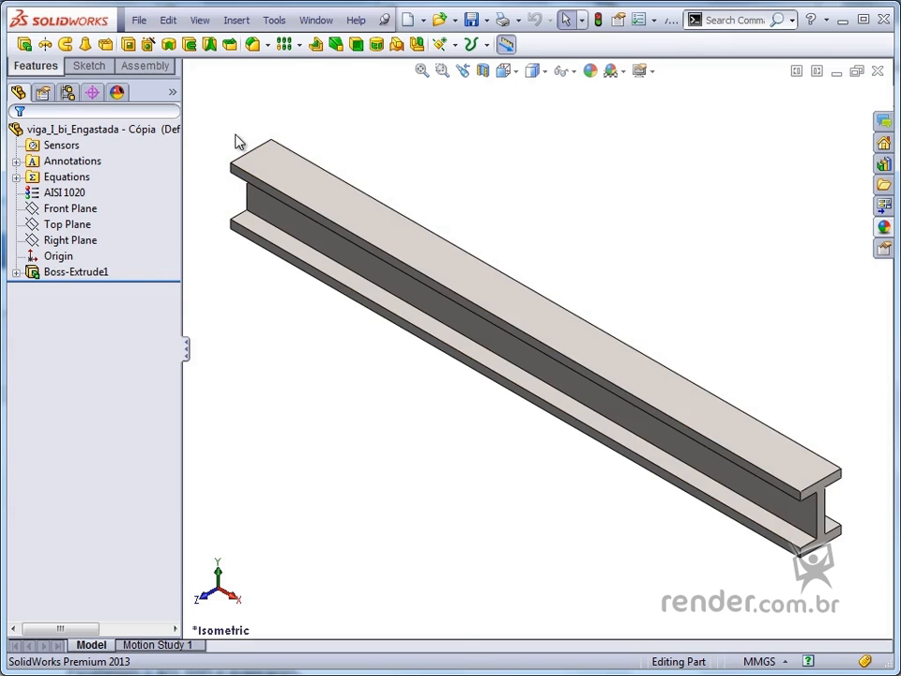
# Start SimulationXpress for the I-beam and look over its units and results location options
pyautogui.click(274, 19)
pyautogui.click(319, 60)
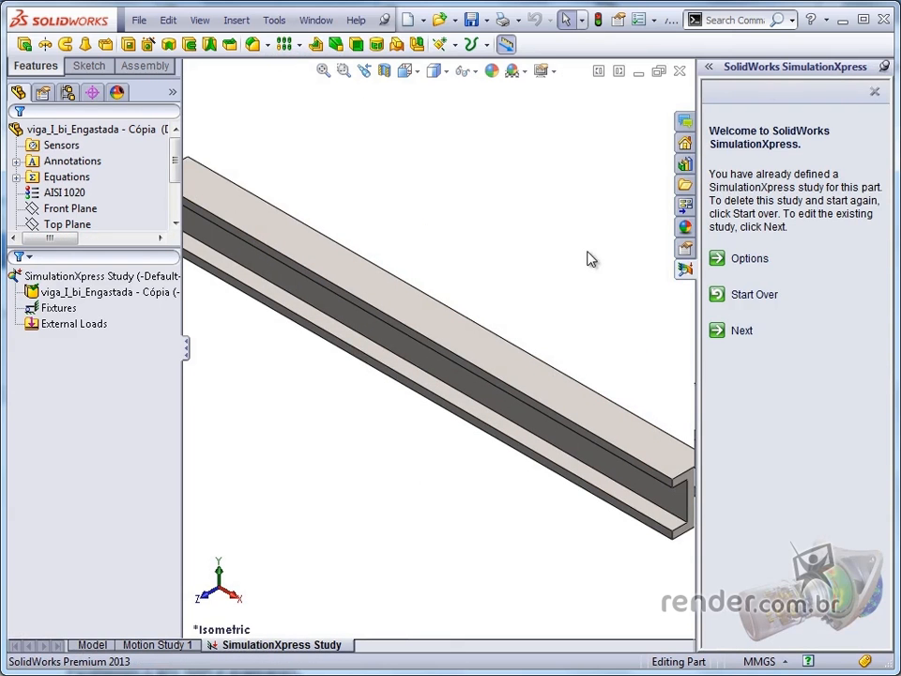
pyautogui.click(746, 267)
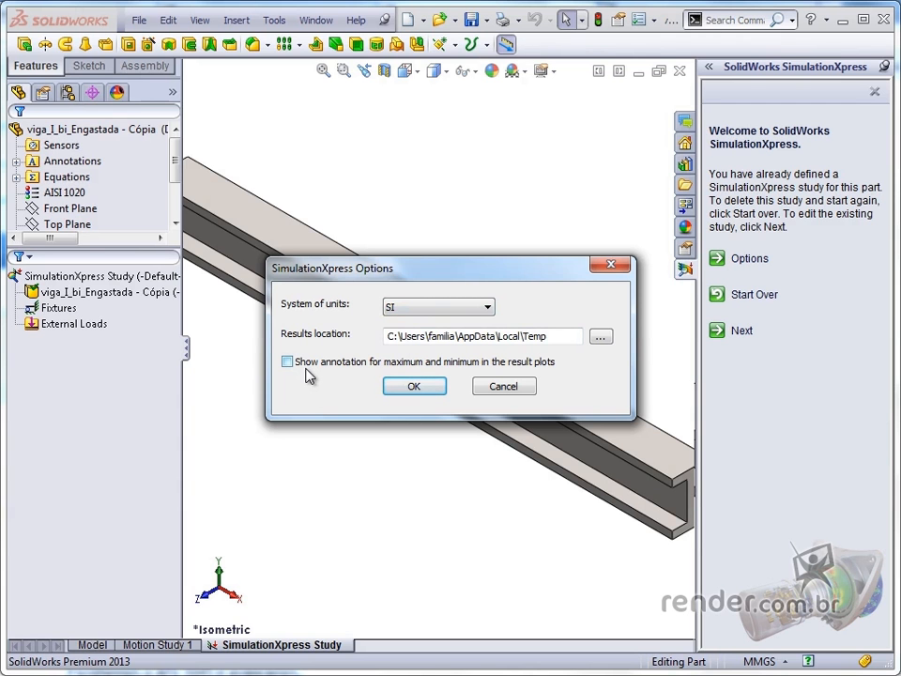
pyautogui.click(499, 387)
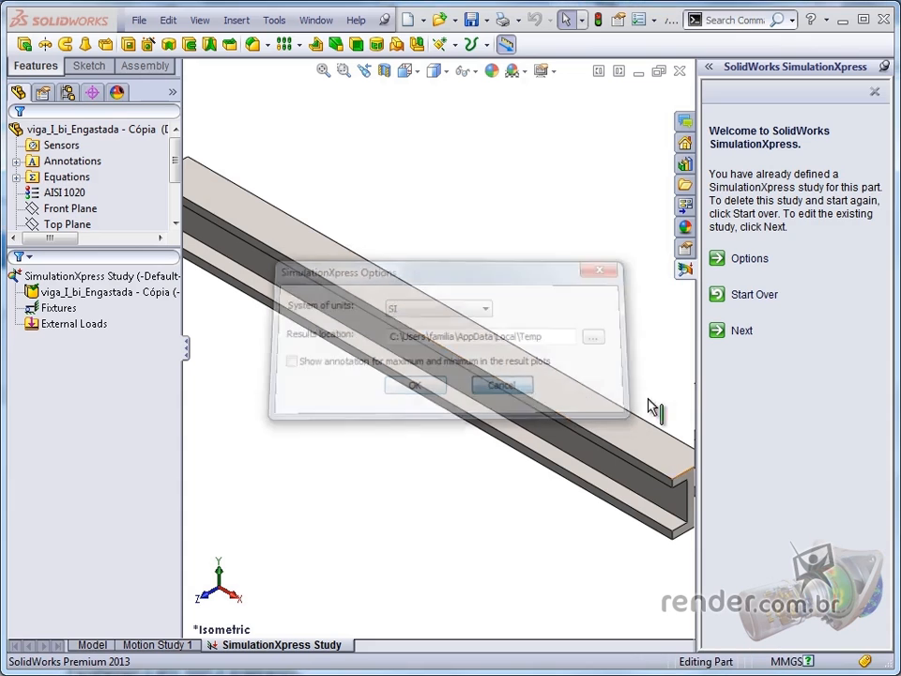
# Add a fixed geometry fixture to both end faces of the I-beam
pyautogui.click(741, 334)
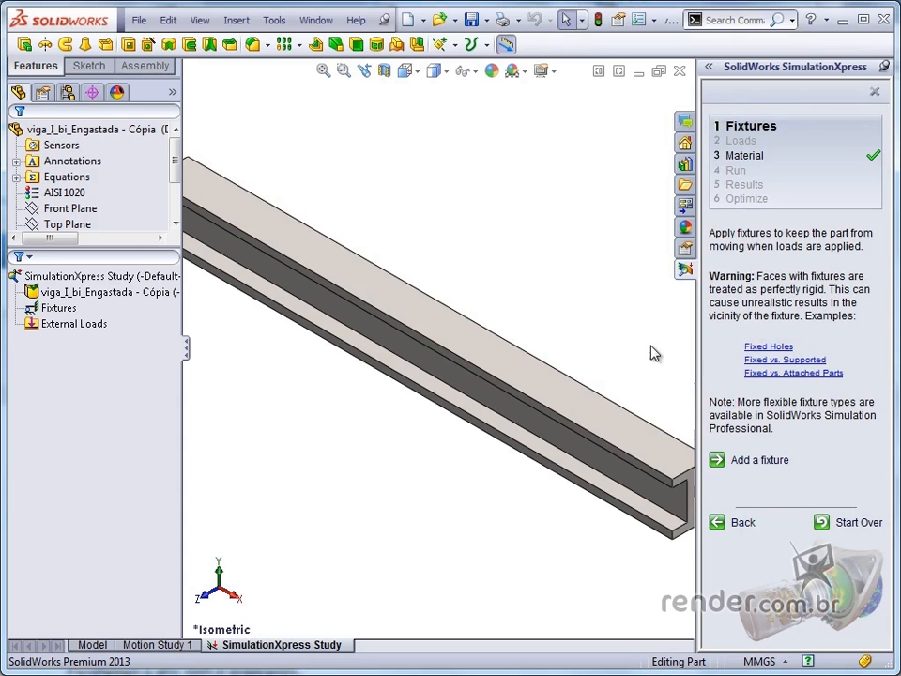
pyautogui.click(763, 467)
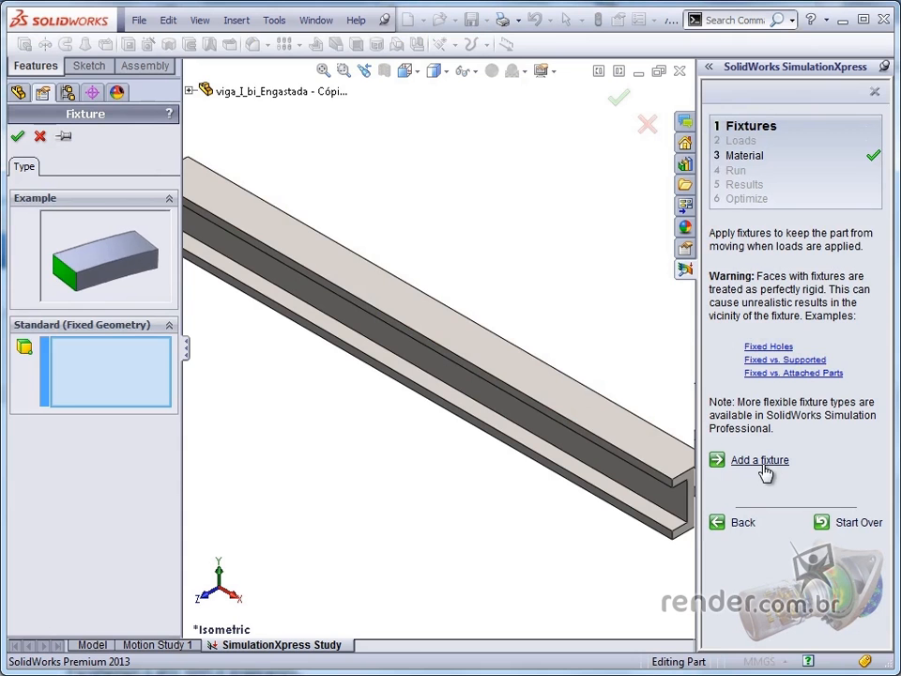
pyautogui.scroll(1, 569, 308)
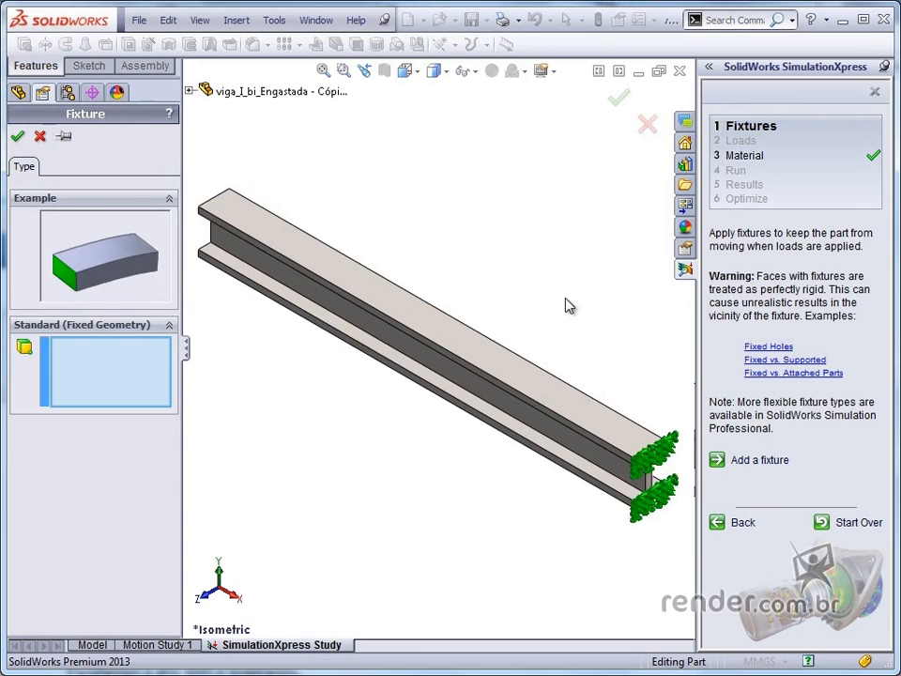
pyautogui.click(648, 454)
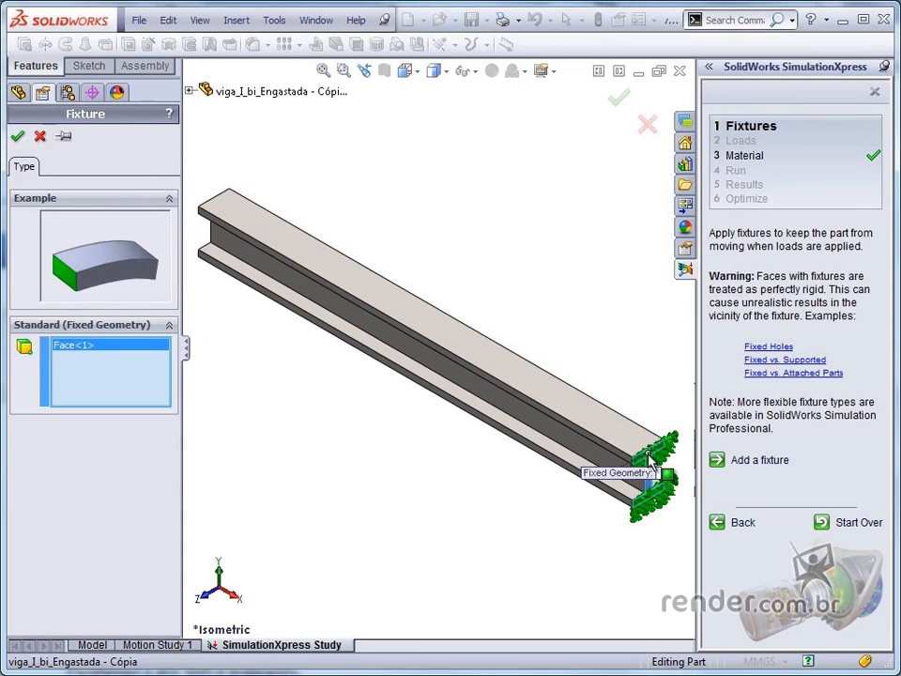
pyautogui.moveTo(348, 216); pyautogui.dragTo(432, 231, button='middle')
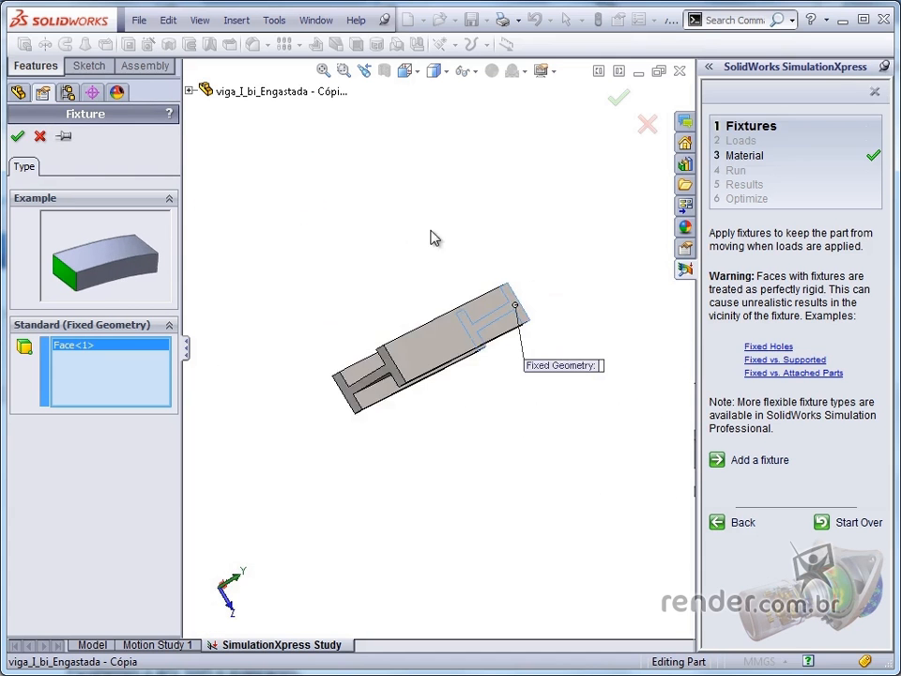
pyautogui.click(350, 398)
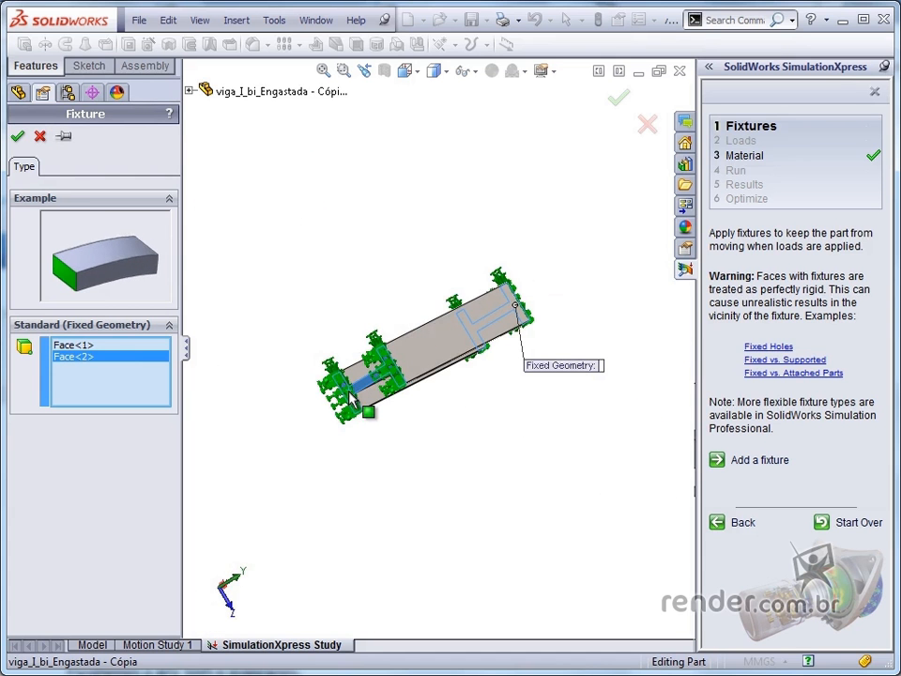
pyautogui.click(19, 137)
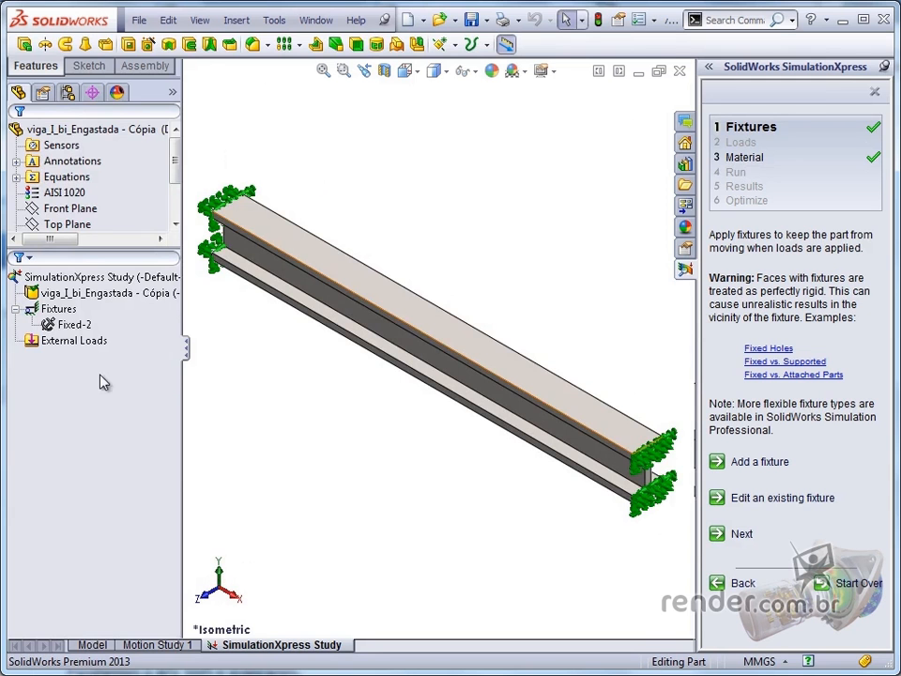
# Apply a 30000 N force per item, normal to the upper face of the beam's top flange
pyautogui.click(104, 340)
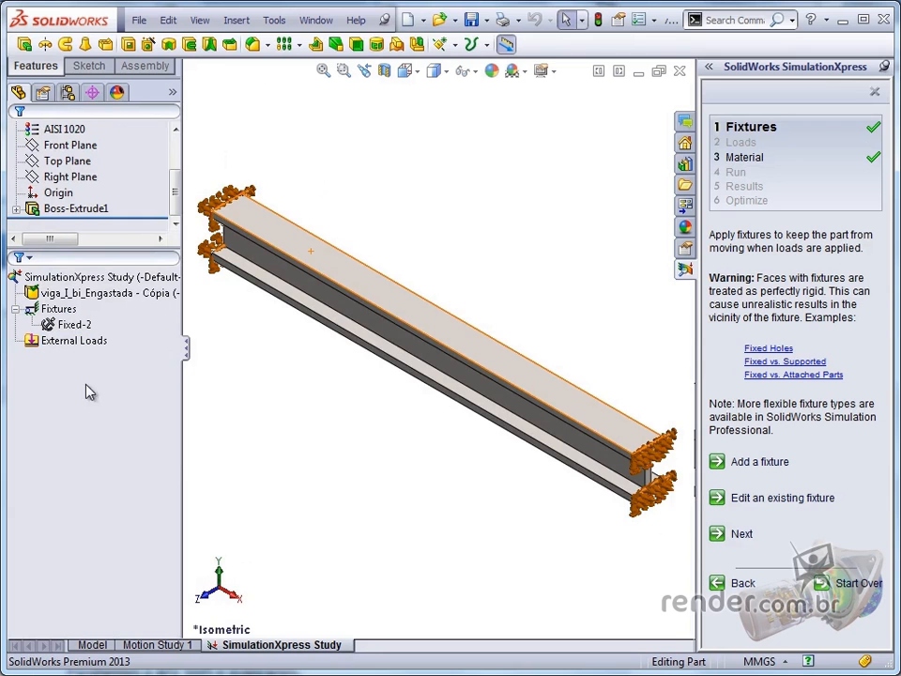
pyautogui.click(742, 535)
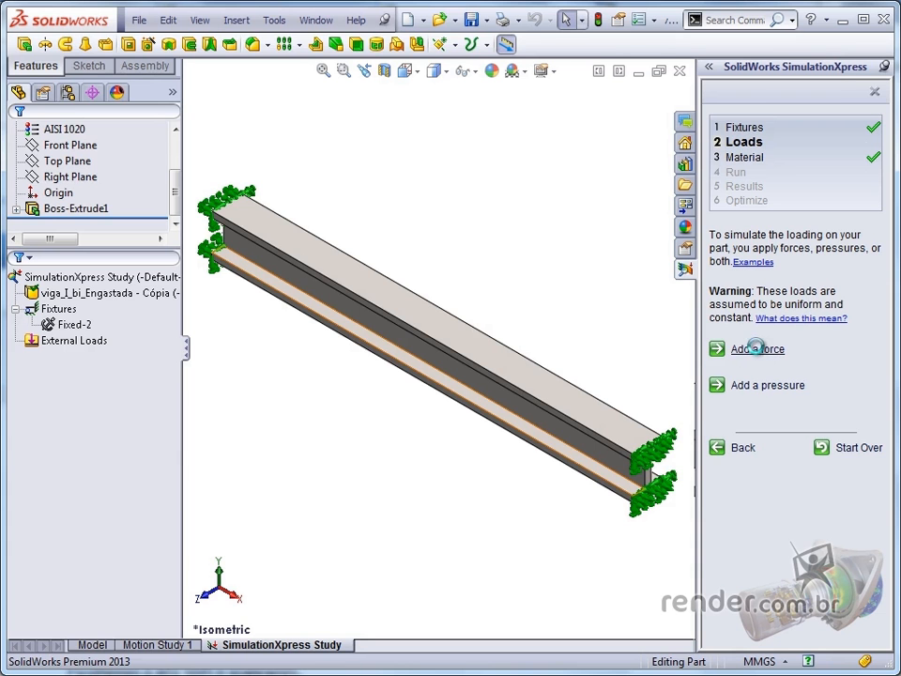
pyautogui.click(757, 351)
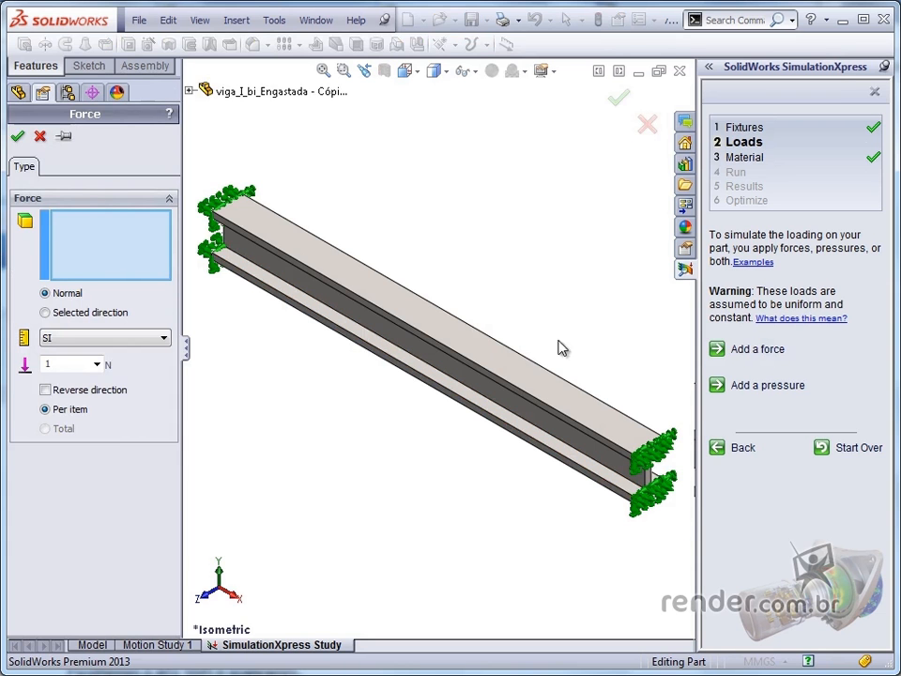
pyautogui.click(484, 357)
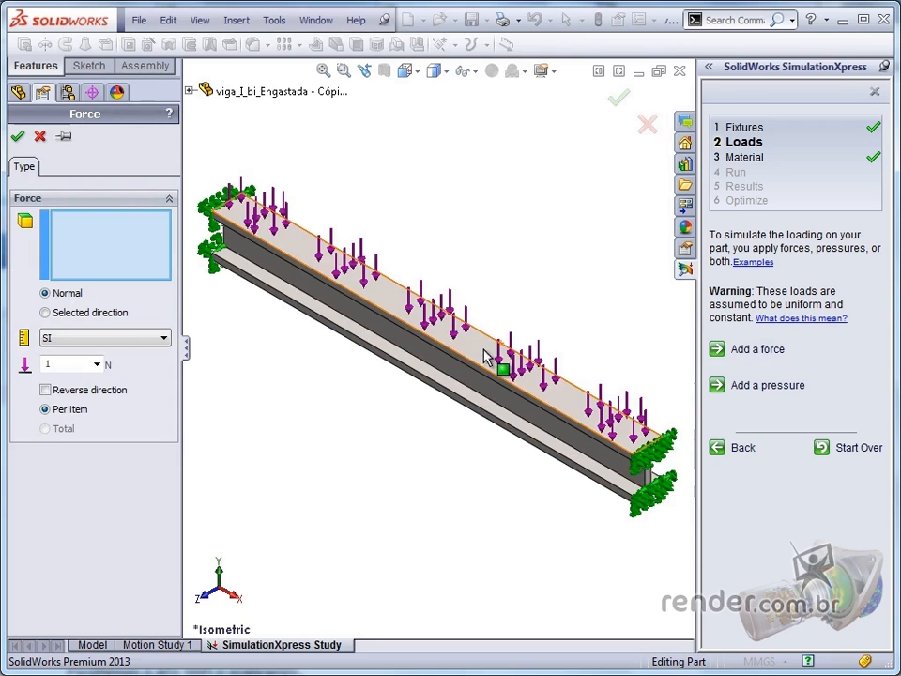
pyautogui.click(485, 355)
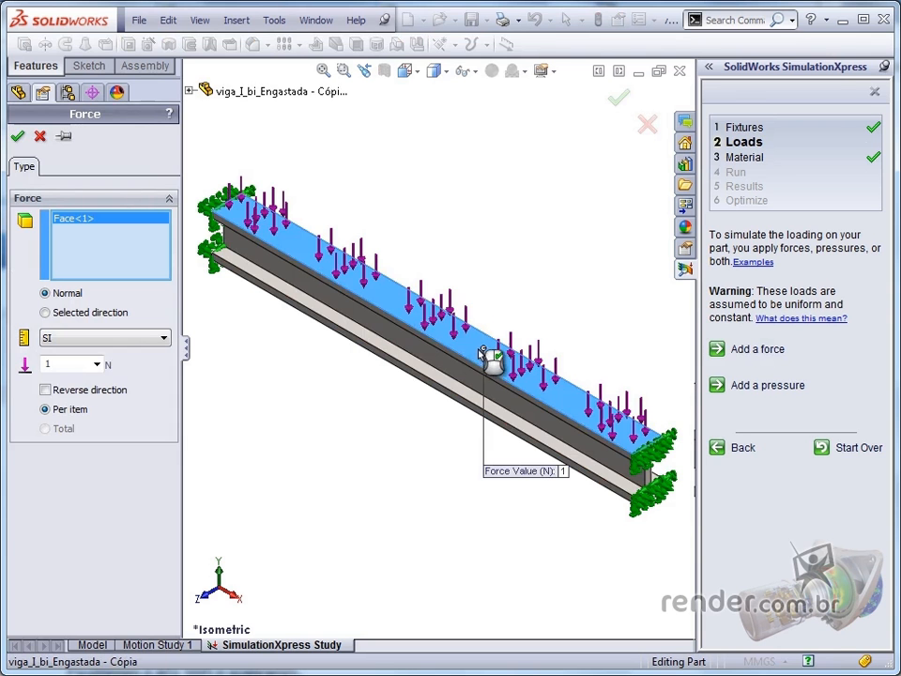
pyautogui.doubleClick(47, 365)
pyautogui.write('3')
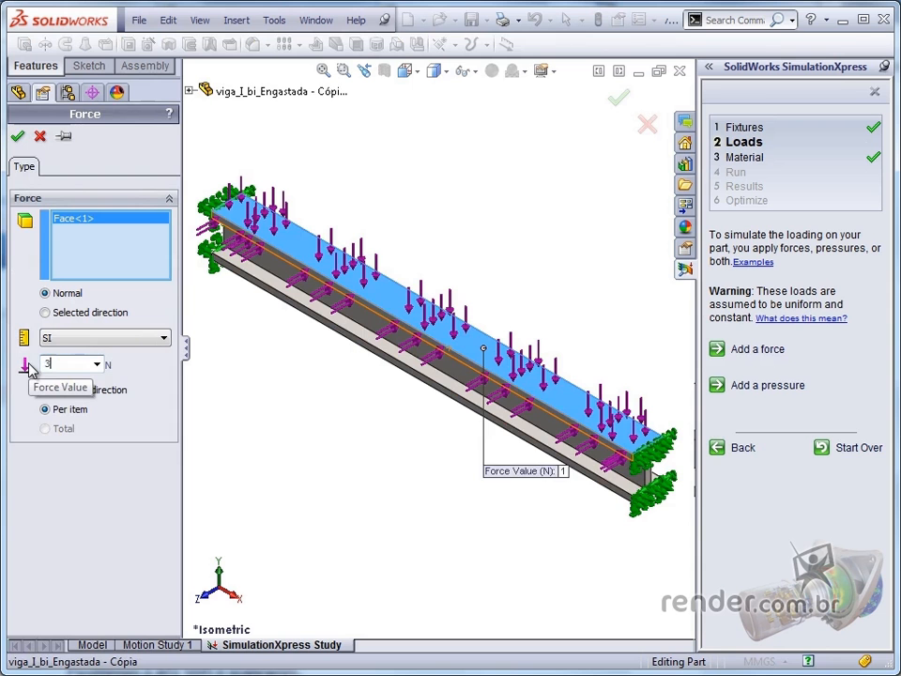
pyautogui.write('0000')
pyautogui.click(18, 137)
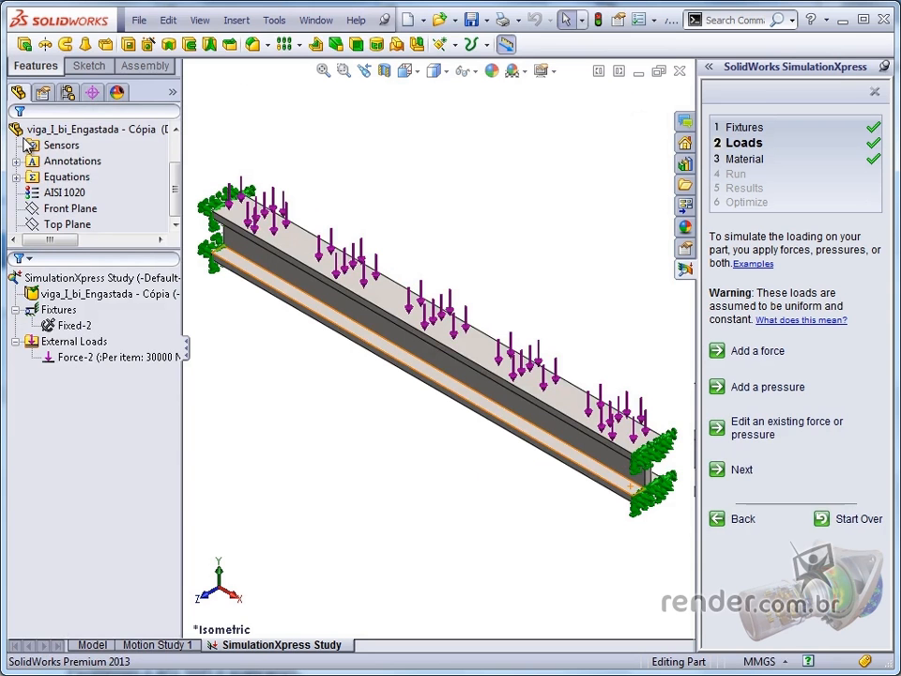
# Change the beam's material to AISI 1045 Steel, cold drawn
pyautogui.click(738, 472)
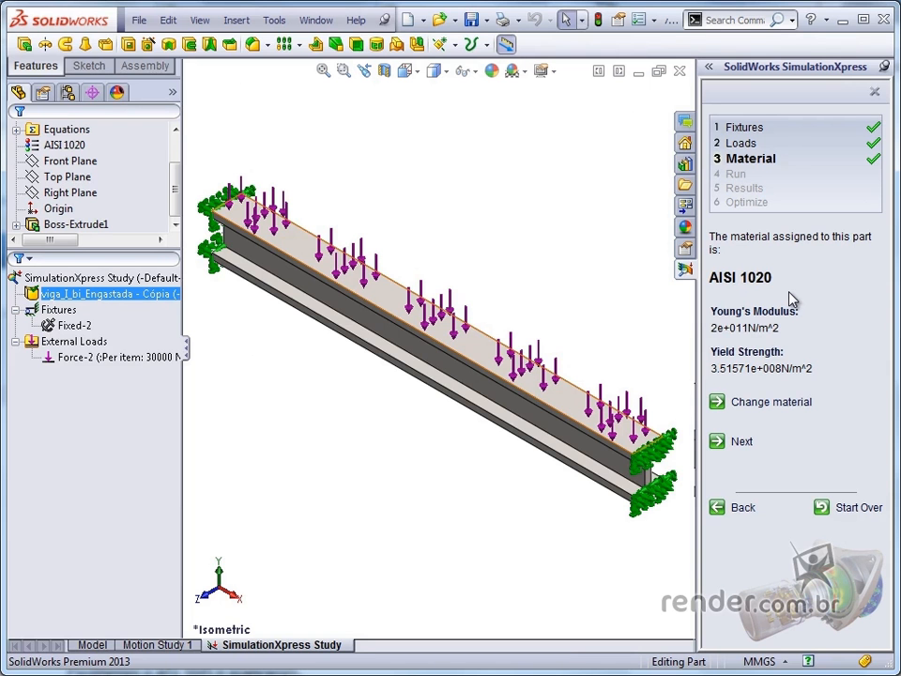
pyautogui.click(751, 403)
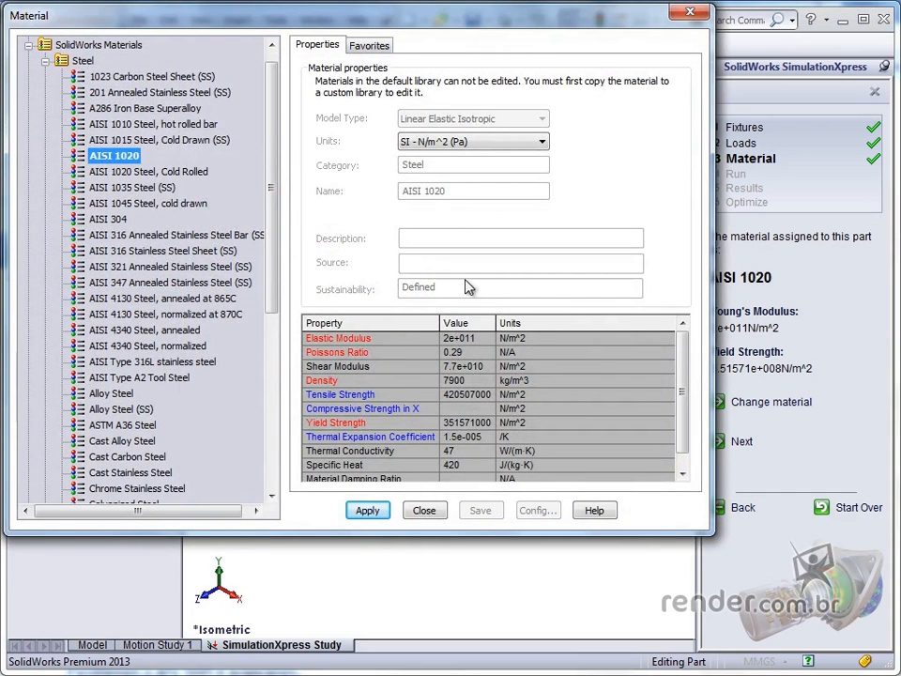
pyautogui.click(178, 202)
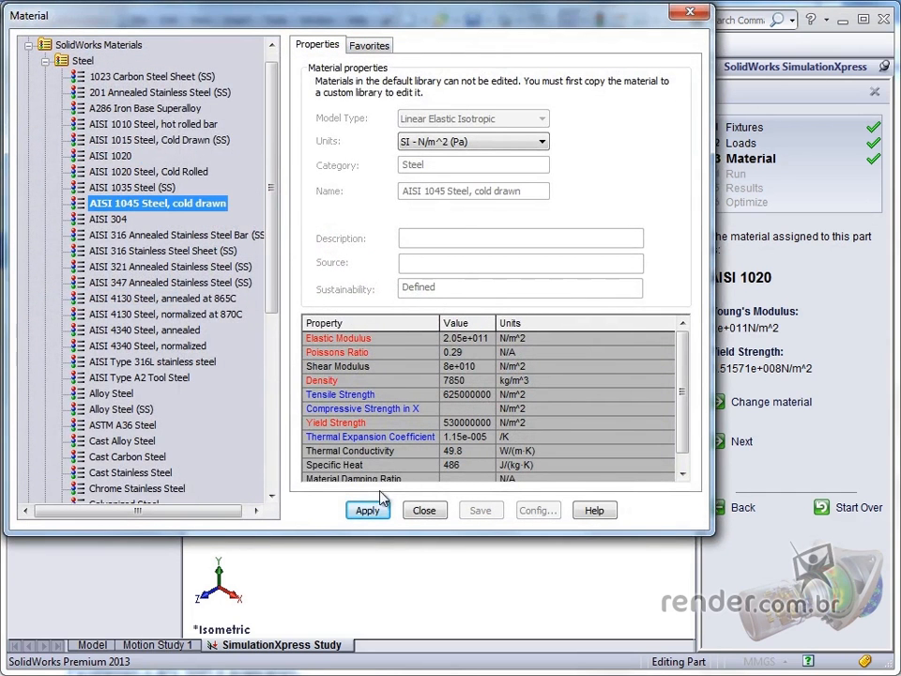
pyautogui.click(368, 511)
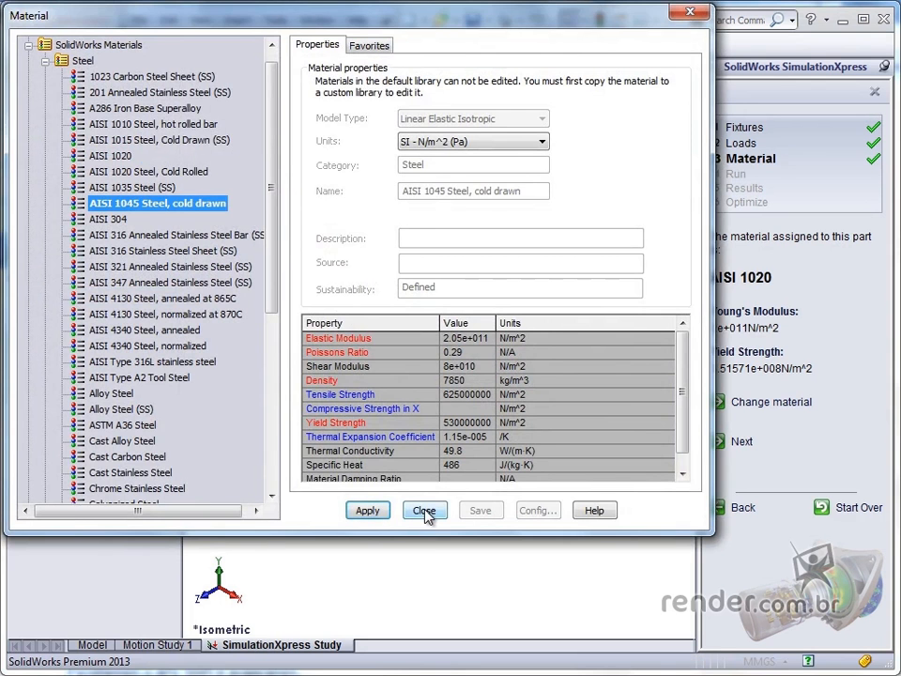
pyautogui.click(424, 512)
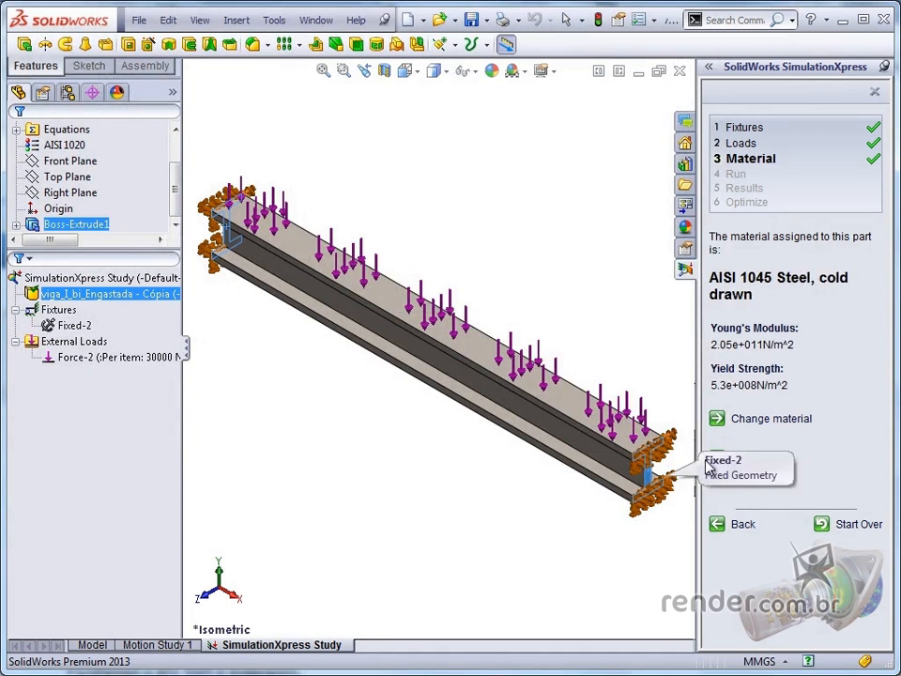
# Run the simulation with the default settings and accept the deformed shape to continue to the results
pyautogui.click(742, 460)
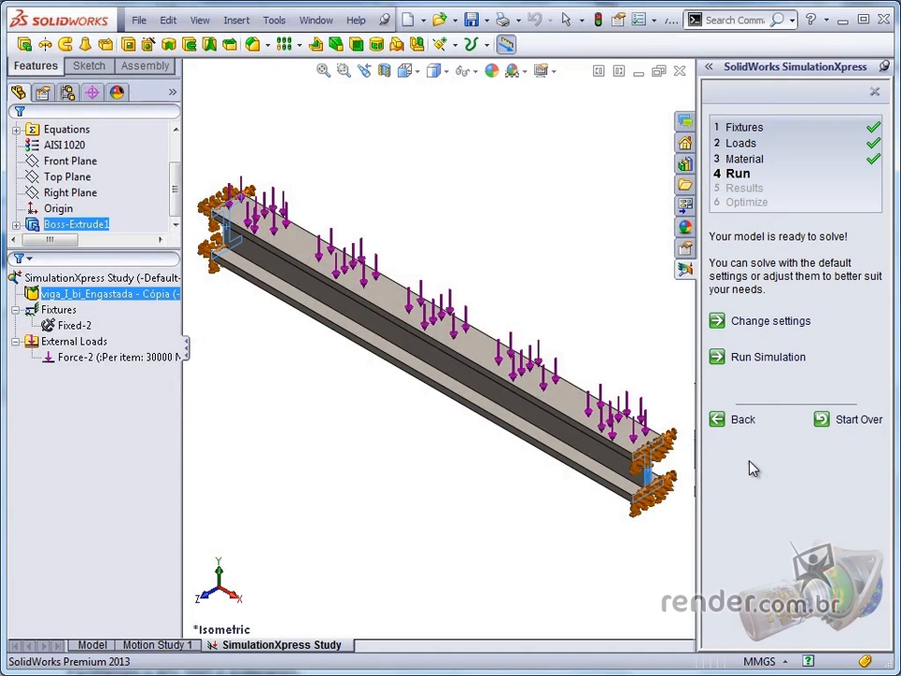
pyautogui.click(766, 359)
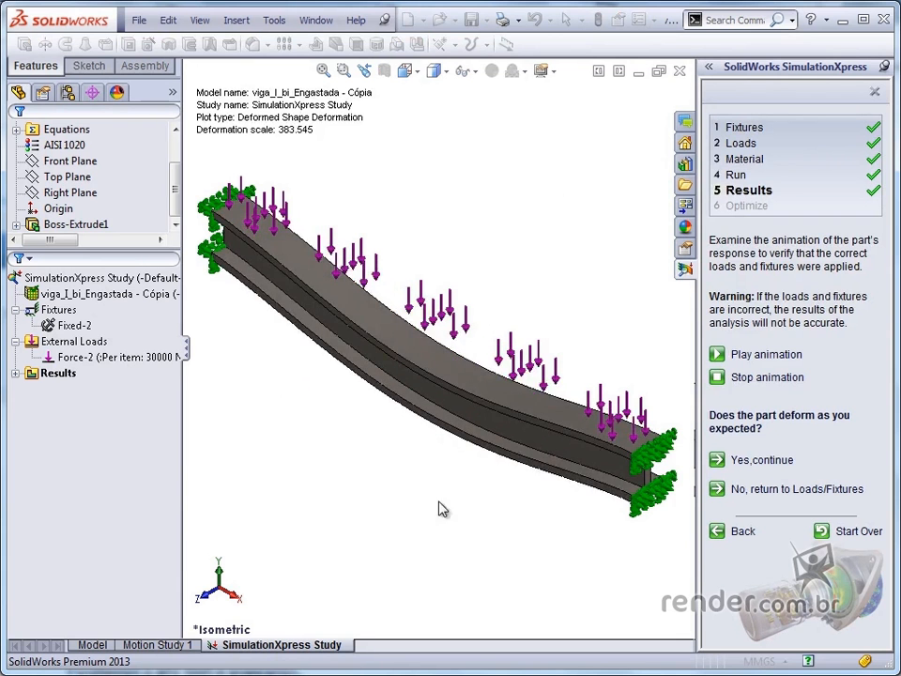
pyautogui.click(748, 460)
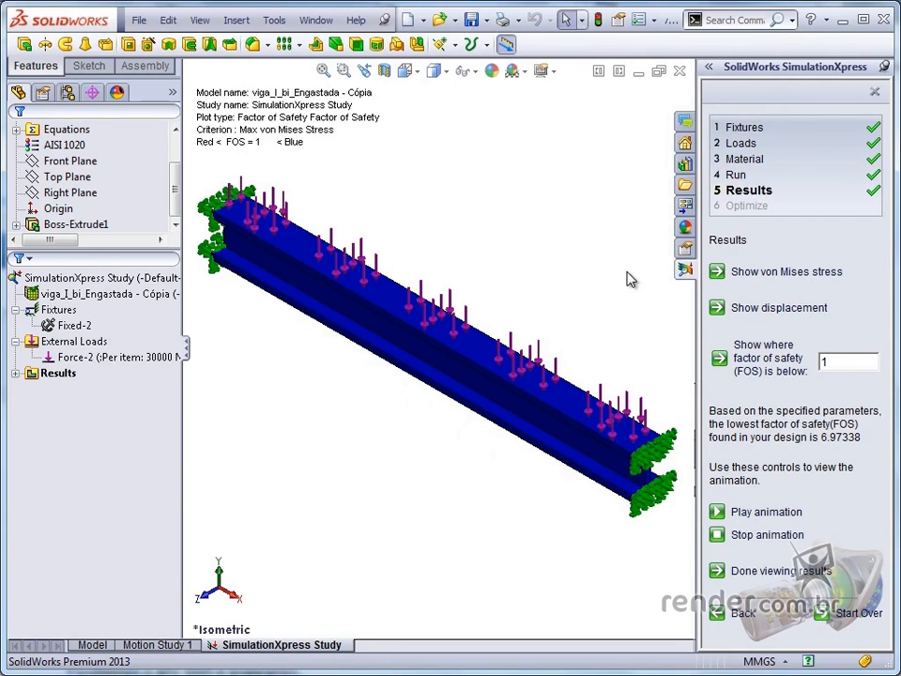
# Show the displacement plot and examine how the displacement is distributed along the beam
pyautogui.click(742, 307)
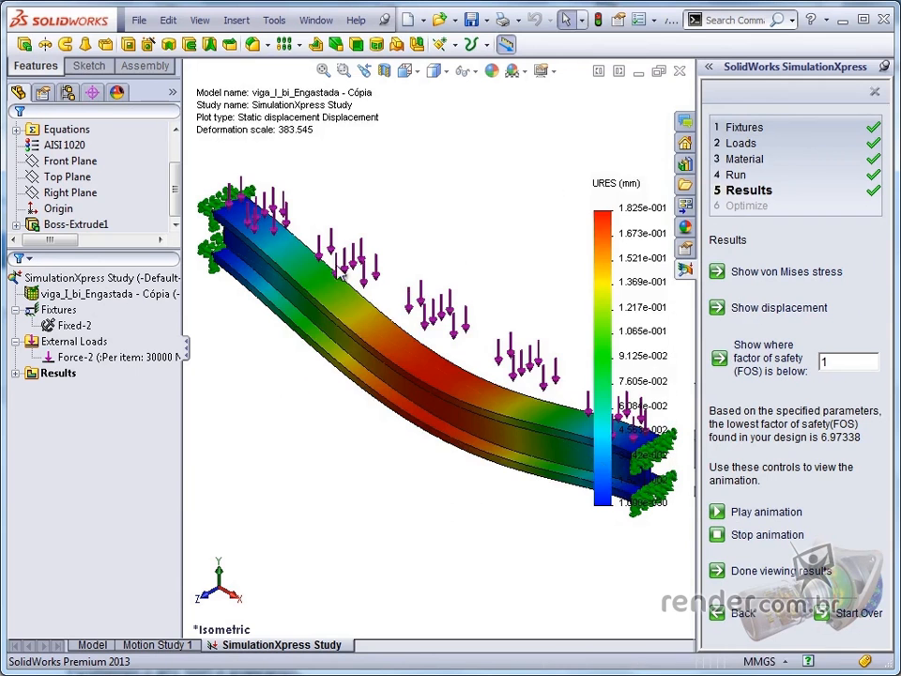
pyautogui.moveTo(303, 487); pyautogui.dragTo(455, 524, button='middle')
pyautogui.scroll(3, 455, 523)
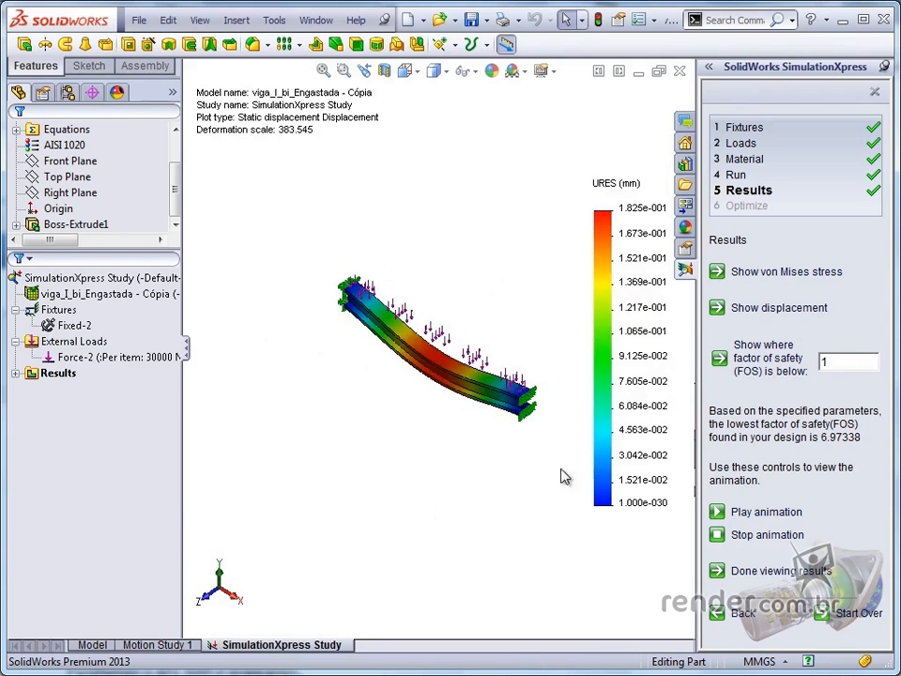
pyautogui.scroll(-1, 575, 415)
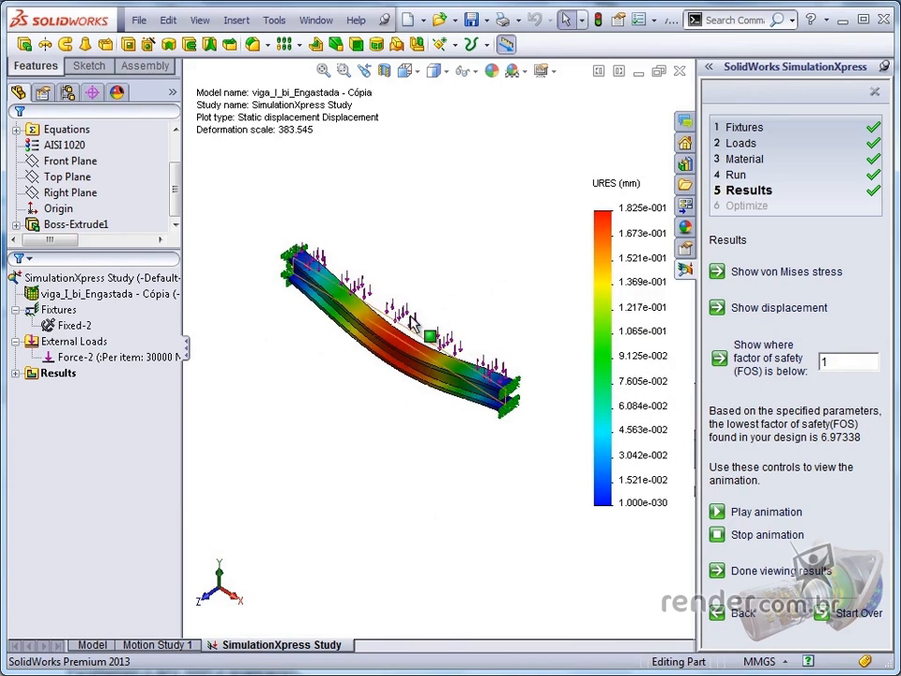
pyautogui.scroll(-3, 413, 356)
pyautogui.scroll(-3, 431, 333)
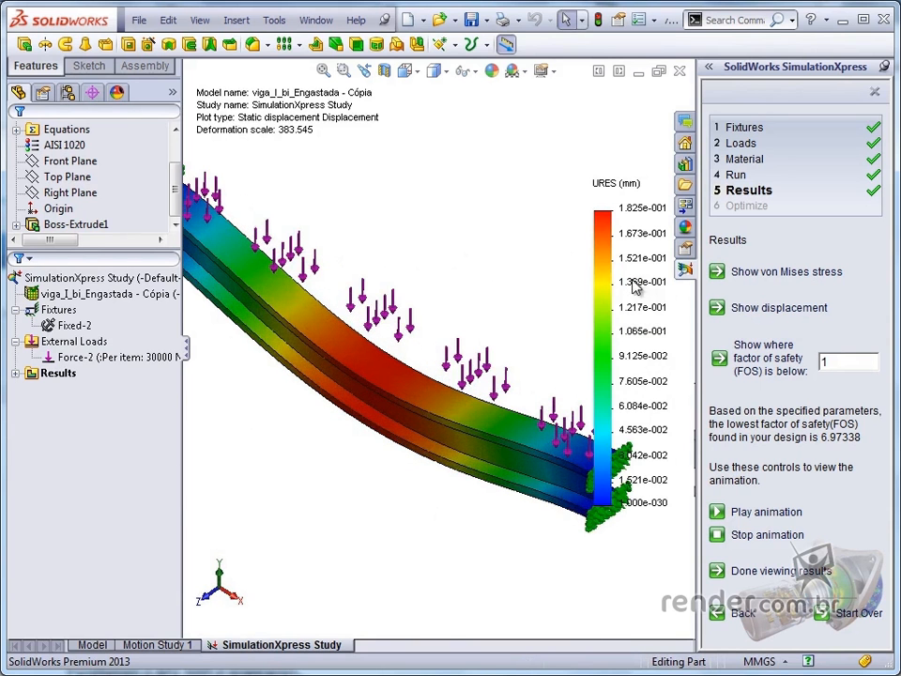
pyautogui.moveTo(512, 267); pyautogui.dragTo(488, 257, button='middle')
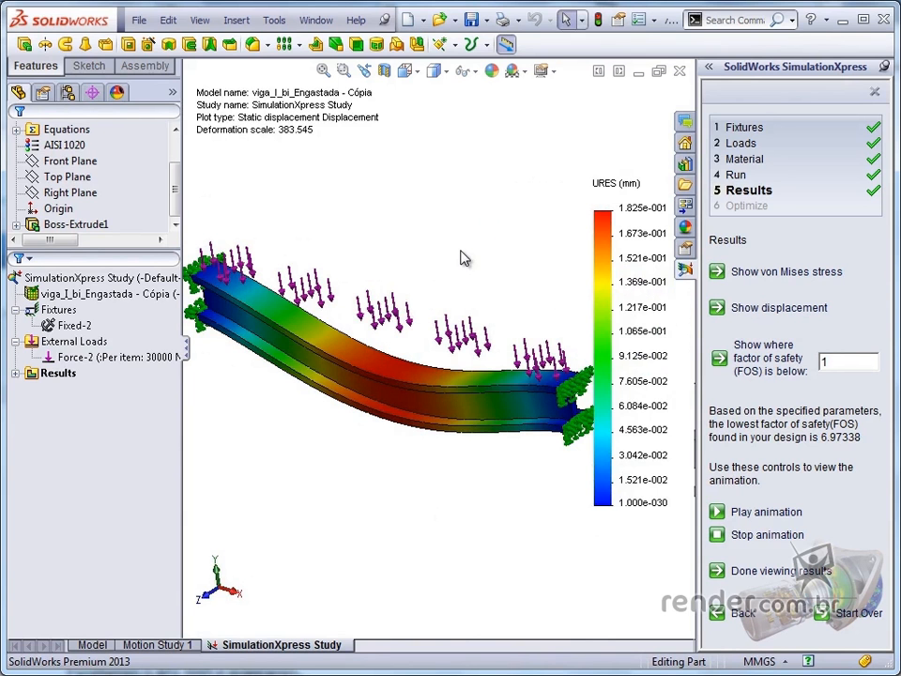
# Show the von Mises stress plot and examine the stress at one fixed end of the beam
pyautogui.click(765, 272)
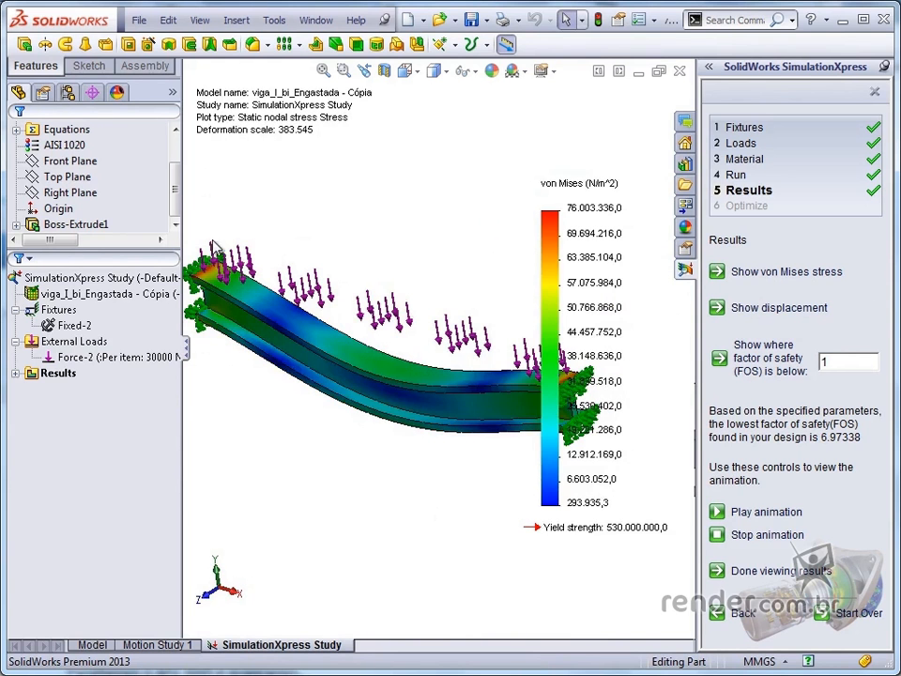
pyautogui.scroll(-5, 214, 251)
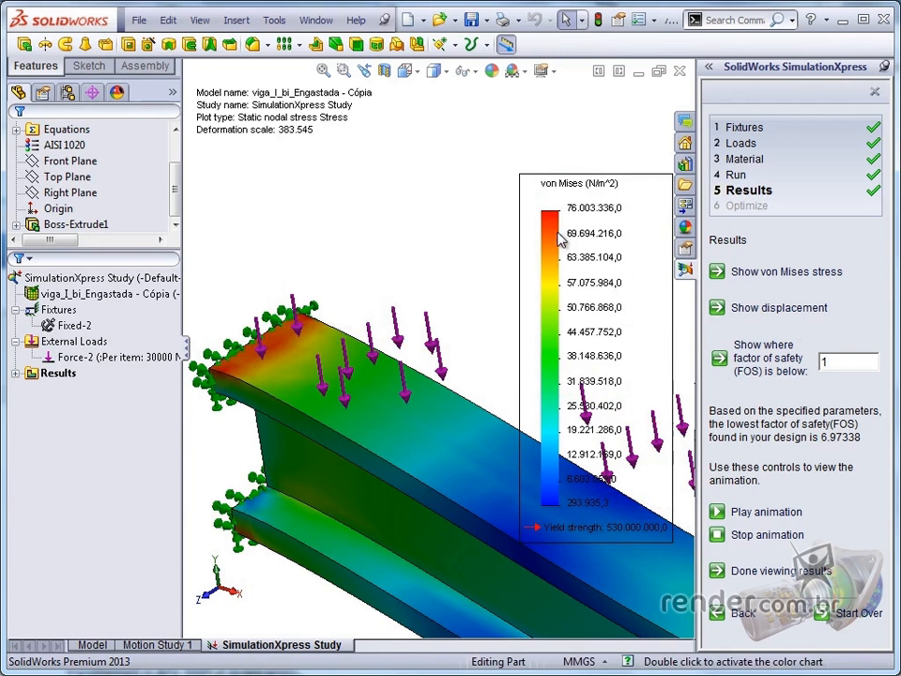
# Examine the von Mises stress at the beam's other fixed end and return to the full-beam view
pyautogui.scroll(8, 413, 272)
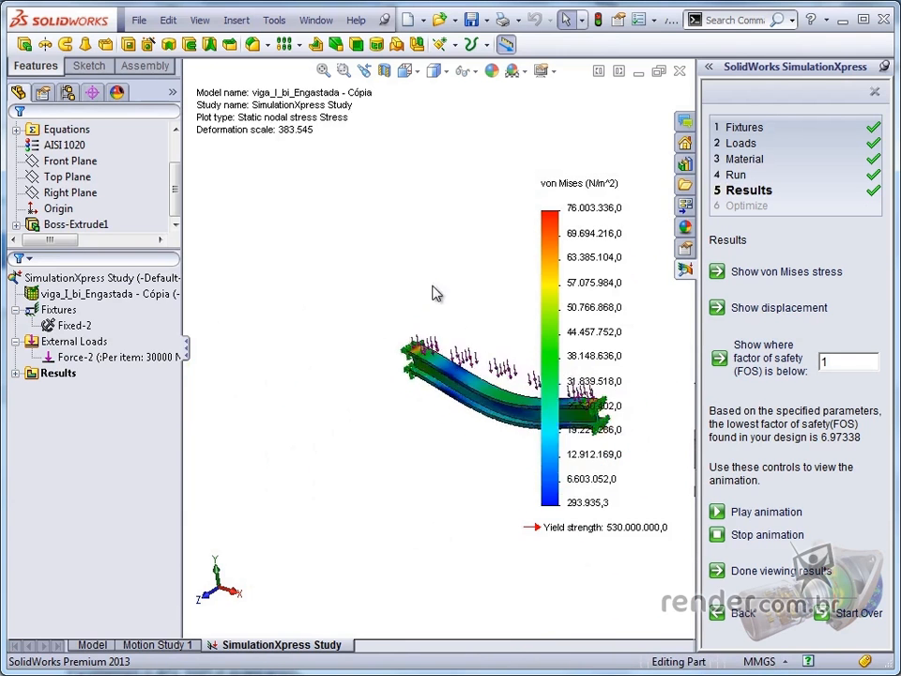
pyautogui.scroll(-10, 435, 294)
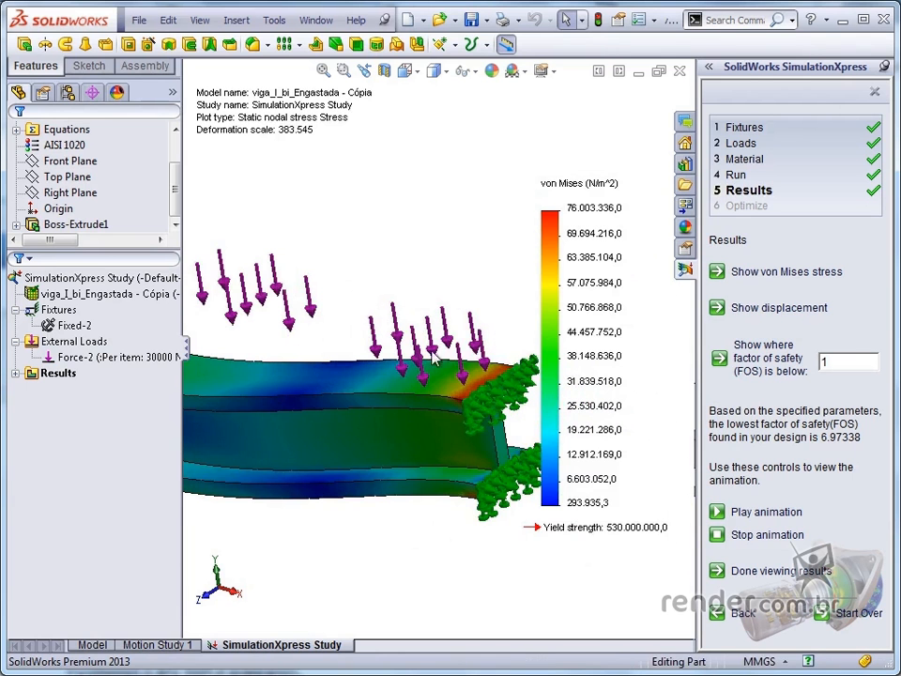
pyautogui.scroll(-1, 513, 389)
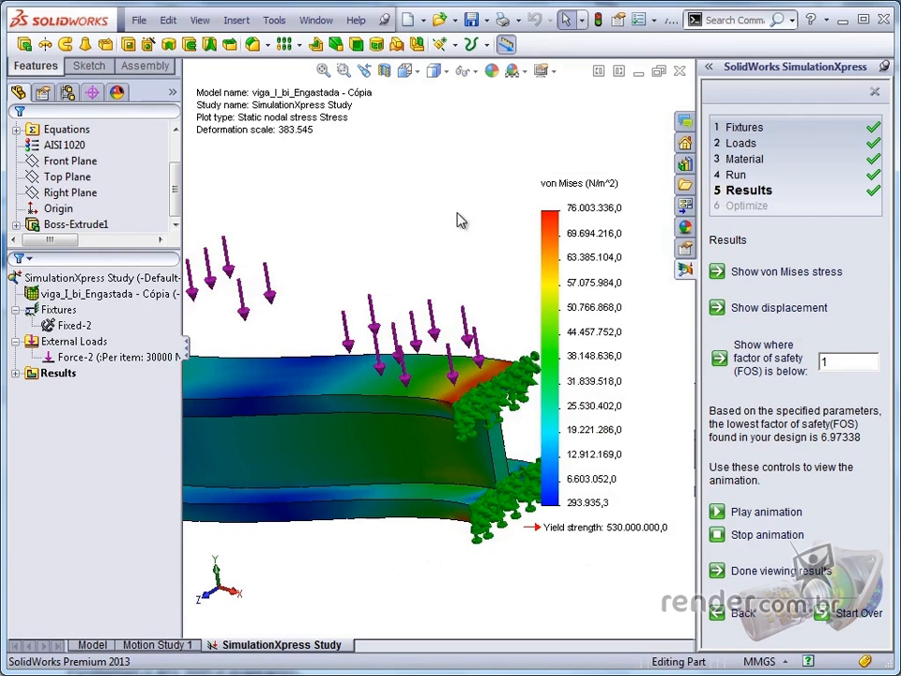
pyautogui.press('f')
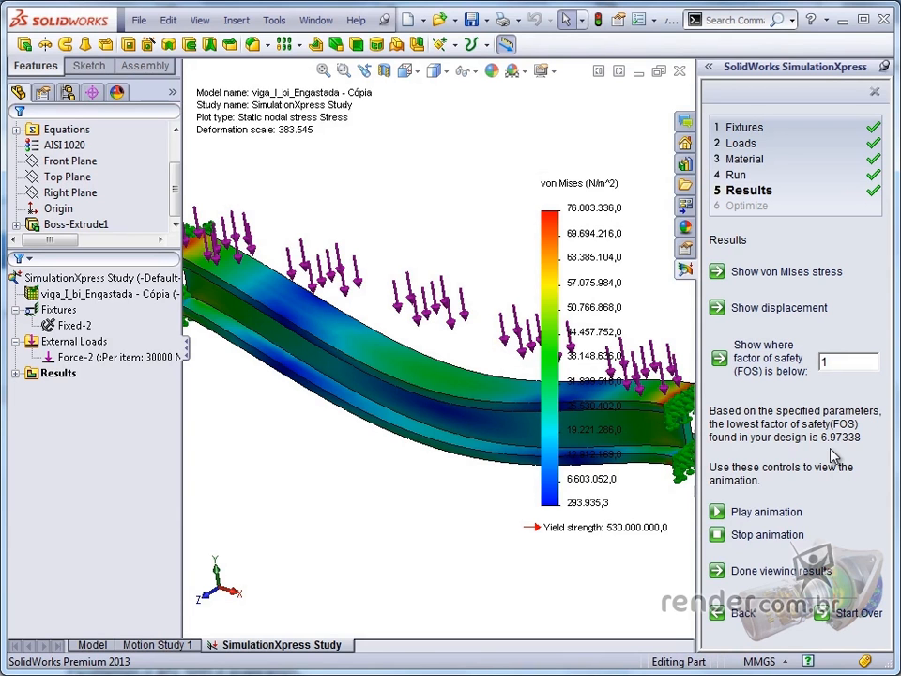
# Finish viewing the results and generate a study report with the default report settings
pyautogui.click(779, 571)
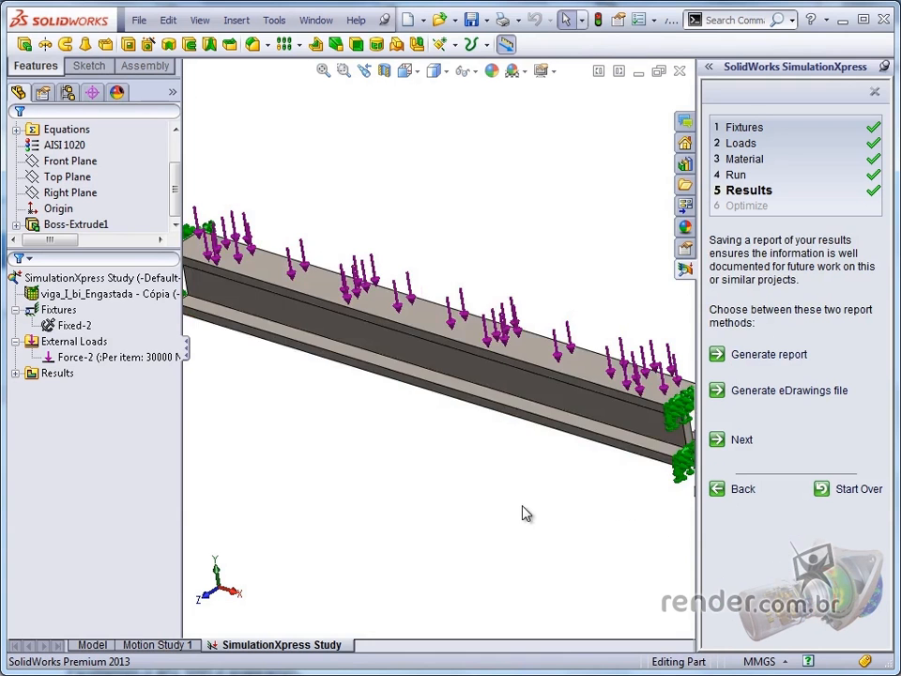
pyautogui.press('f')
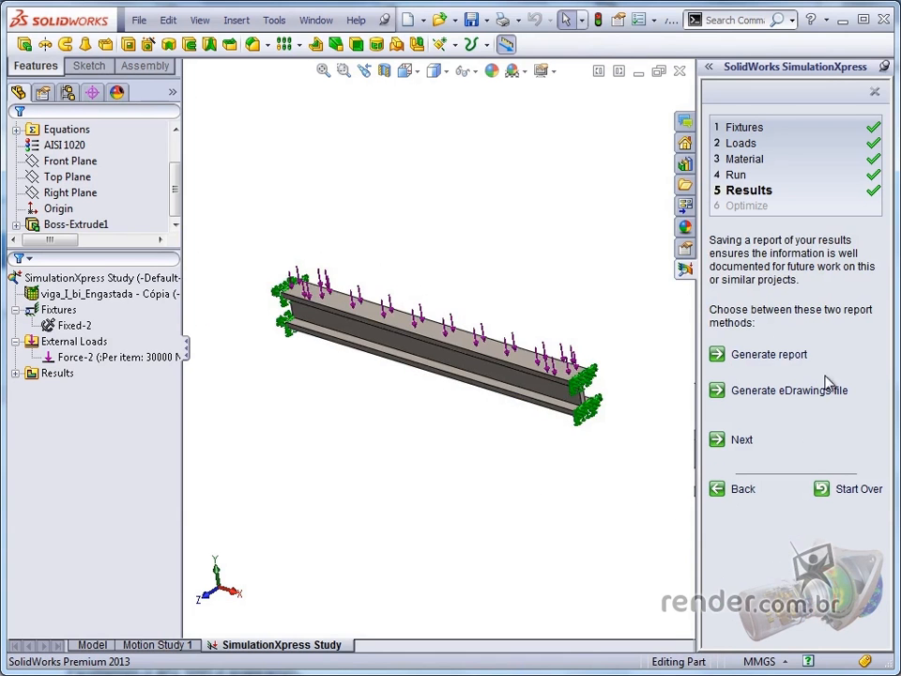
pyautogui.click(759, 357)
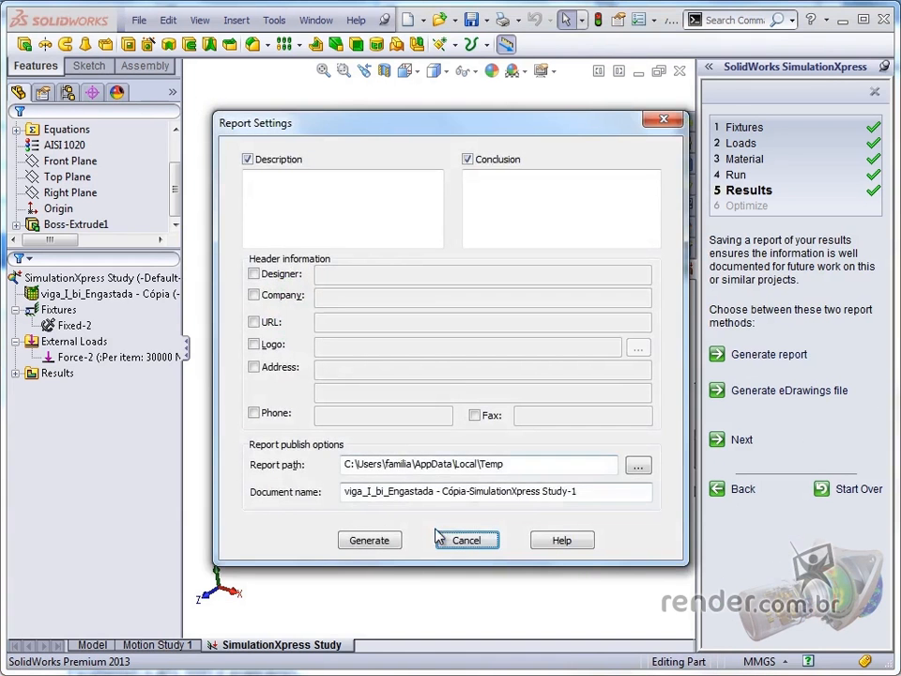
pyautogui.click(370, 537)
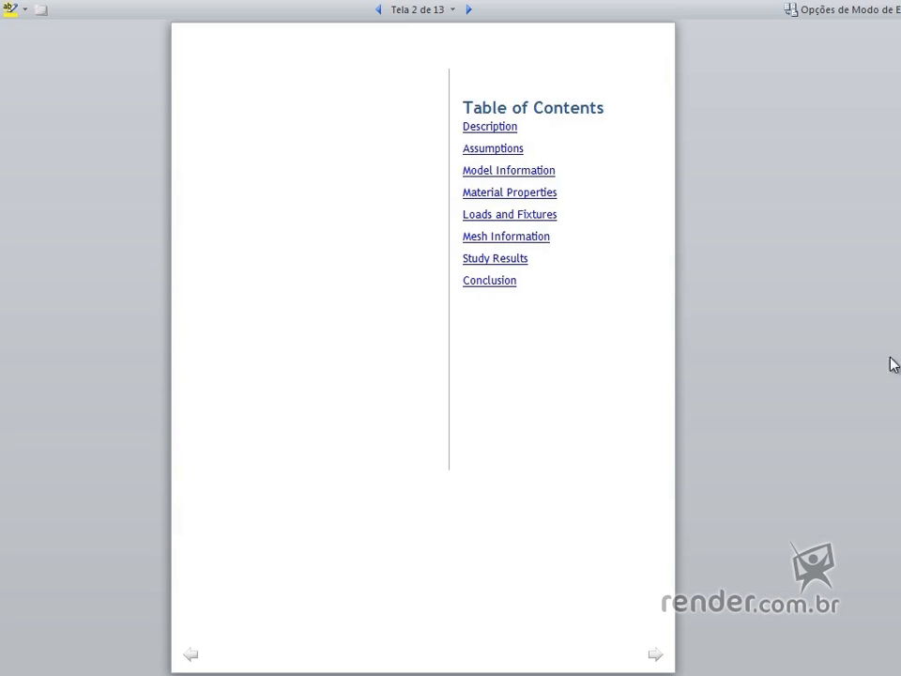
# Page through the report from the table of contents to the end, examining model information, fixtures, loads, mesh and study results
pyautogui.scroll(-1, 584, 345)
pyautogui.scroll(-1, 584, 345)
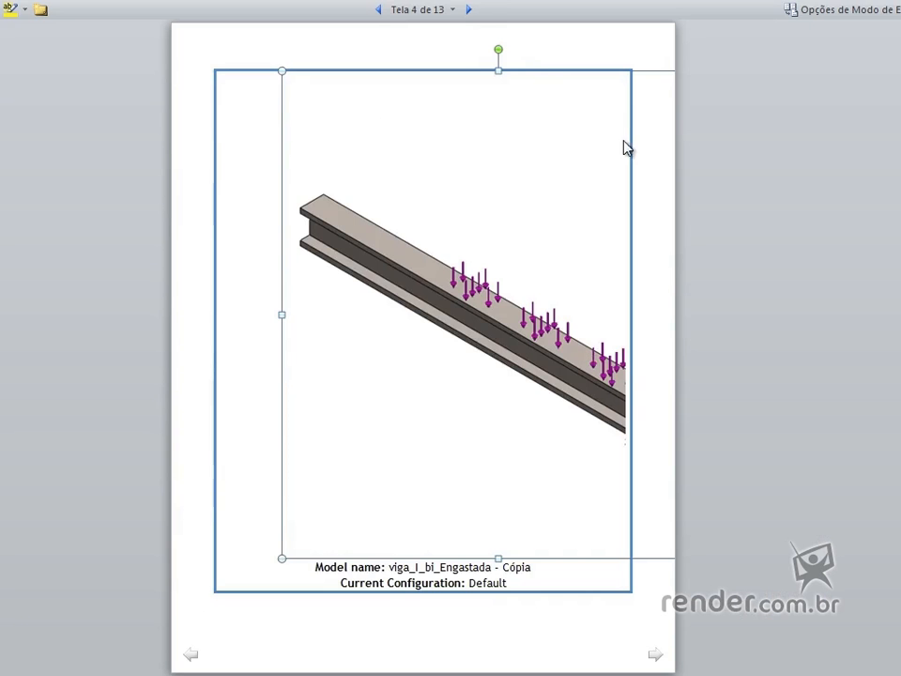
pyautogui.click(469, 11)
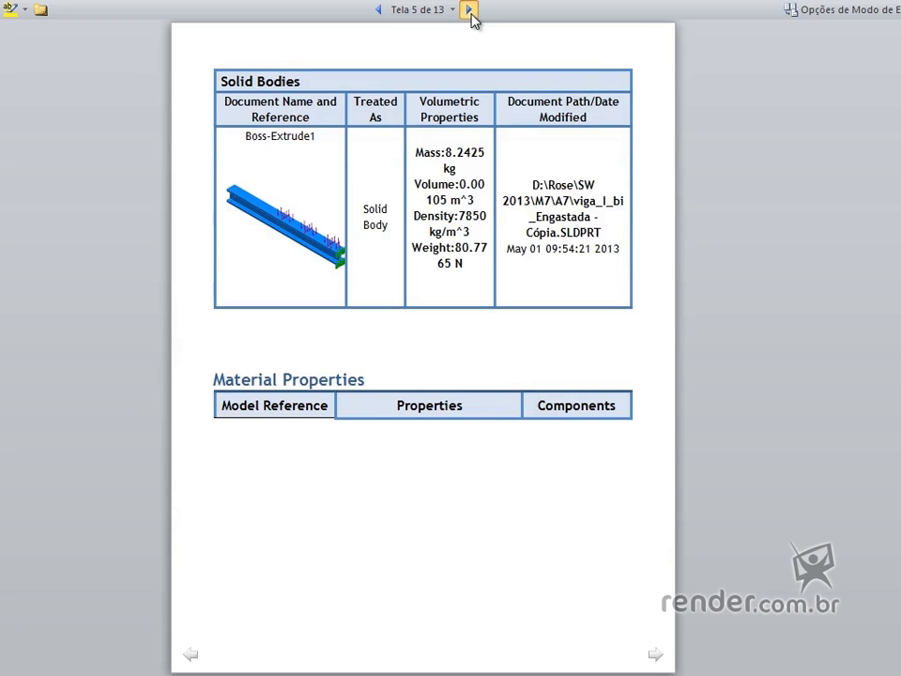
pyautogui.click(468, 10)
pyautogui.click(469, 10)
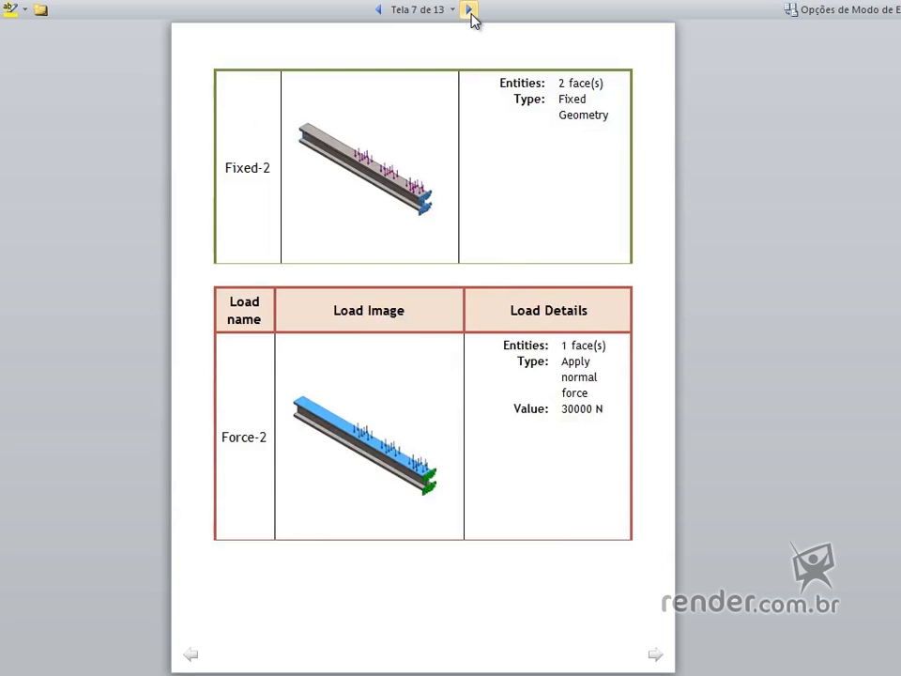
pyautogui.click(468, 10)
pyautogui.click(469, 10)
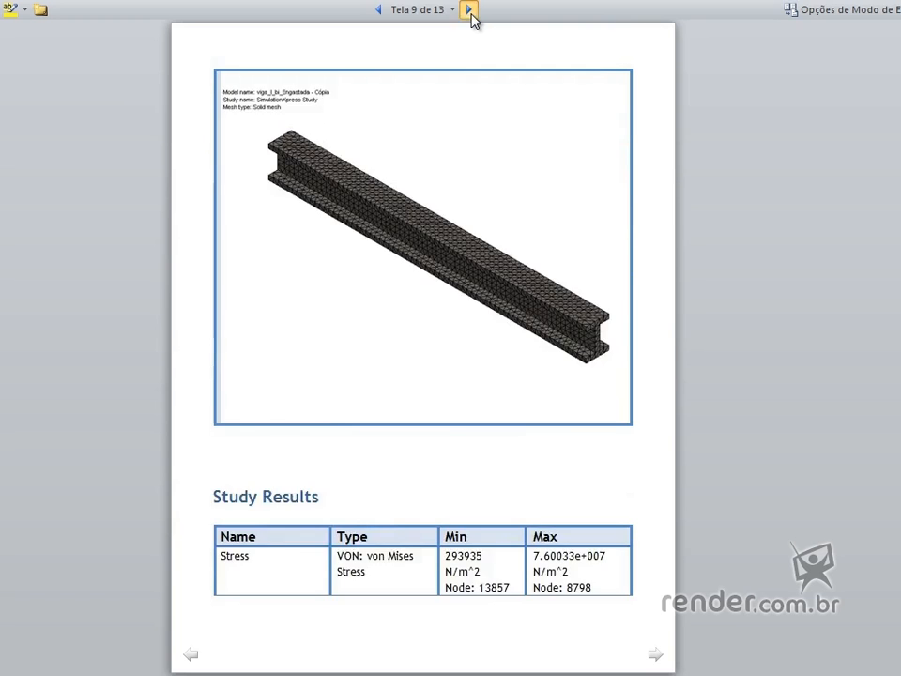
pyautogui.click(468, 10)
pyautogui.click(468, 10)
pyautogui.click(469, 10)
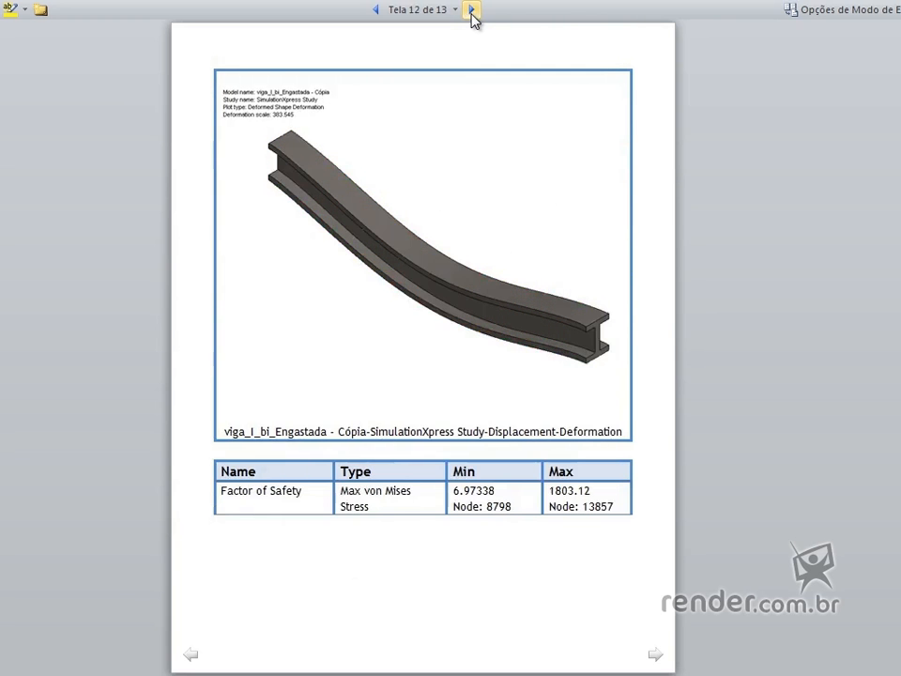
pyautogui.click(473, 10)
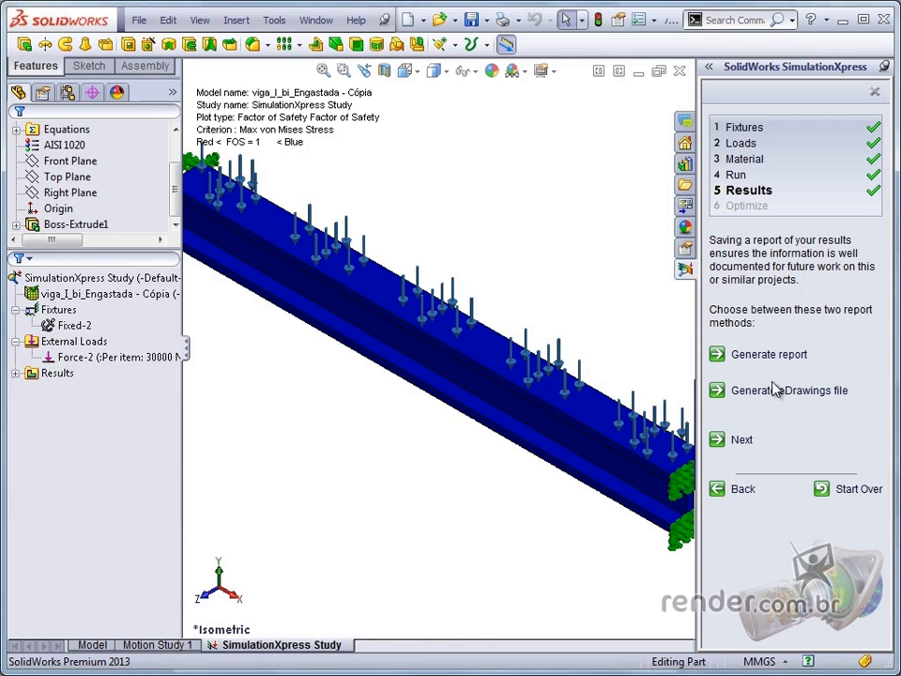
# Generate an eDrawings file of the analysis results and save it under the suggested name and location
pyautogui.click(769, 394)
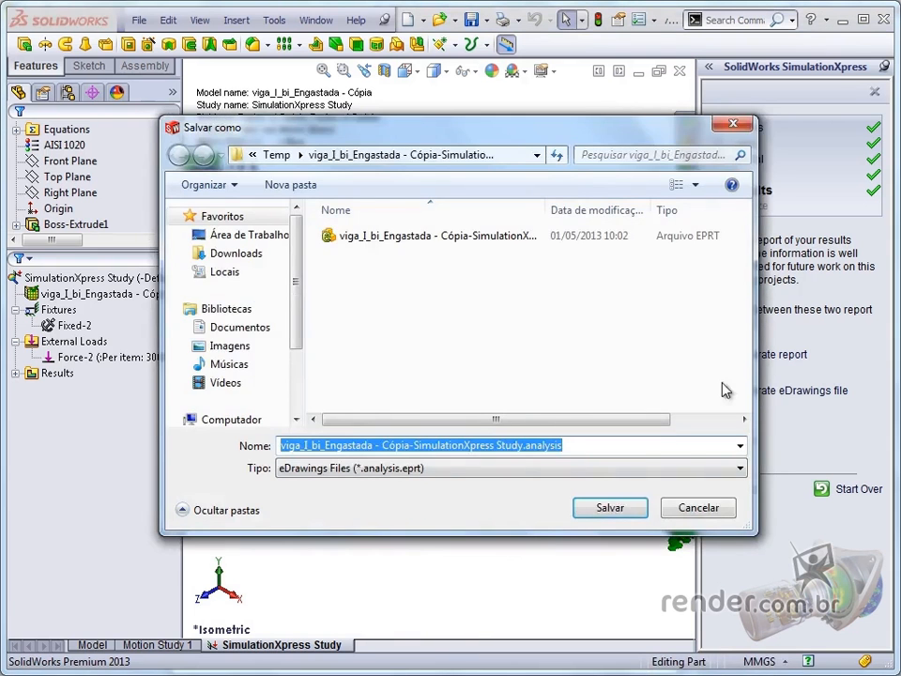
pyautogui.click(609, 508)
pyautogui.click(521, 354)
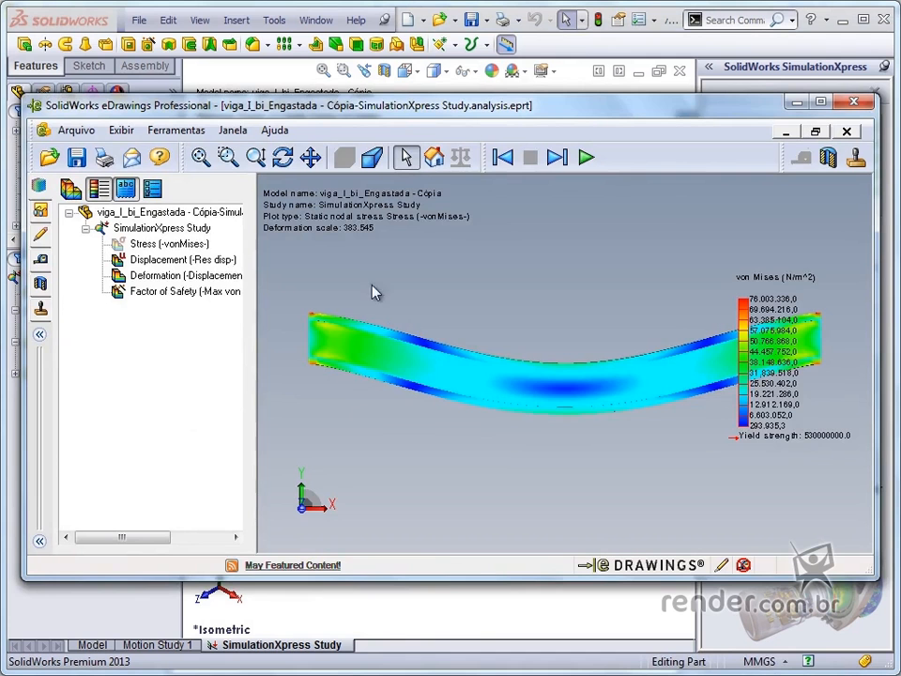
# Review the deformation, factor of safety, displacement and von Mises stress plots in eDrawings, then close the viewer
pyautogui.click(141, 275)
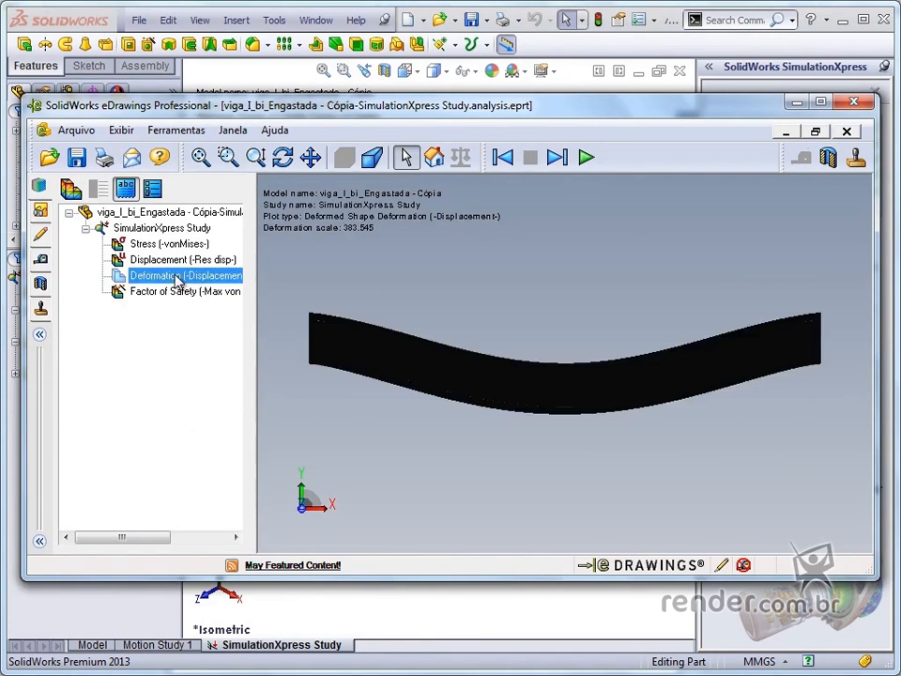
pyautogui.click(176, 293)
pyautogui.click(180, 259)
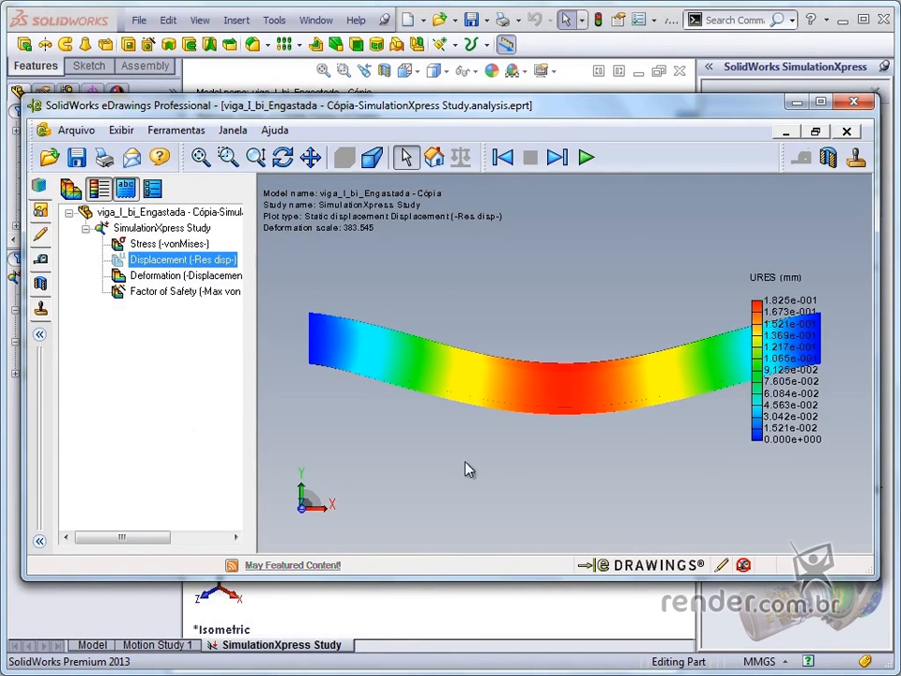
pyautogui.click(188, 244)
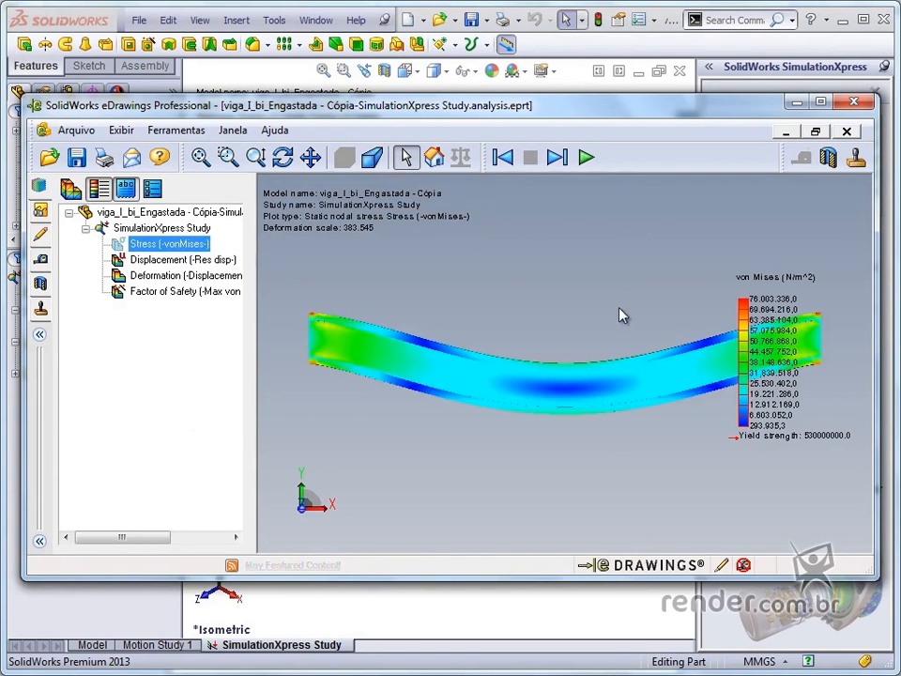
pyautogui.moveTo(619, 315); pyautogui.dragTo(535, 364, button='middle')
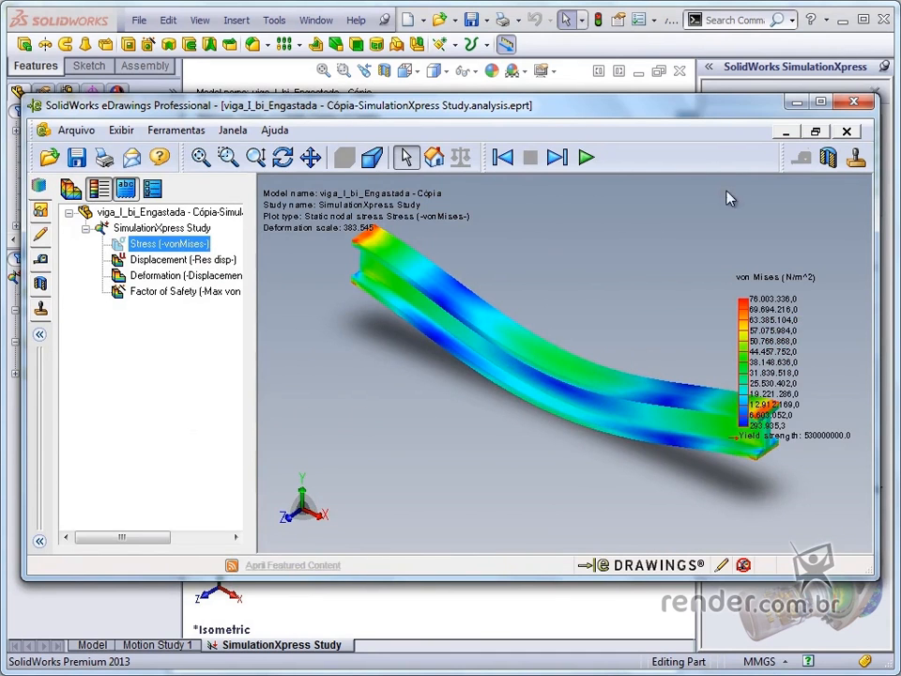
pyautogui.click(854, 102)
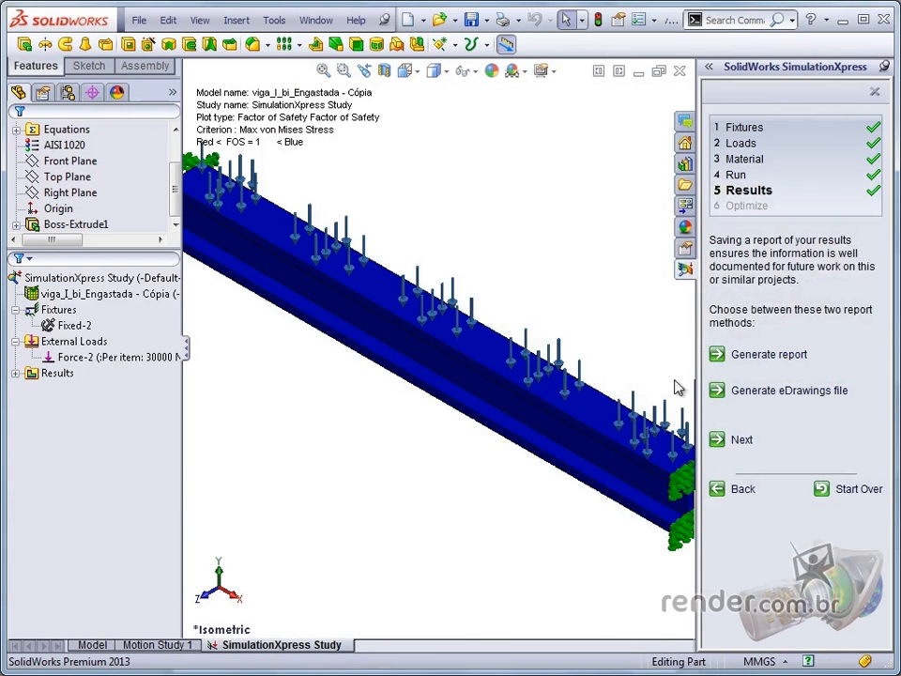
# Continue to the Optimize stage, decline optimizing the model, and complete the SimulationXpress wizard
pyautogui.click(739, 439)
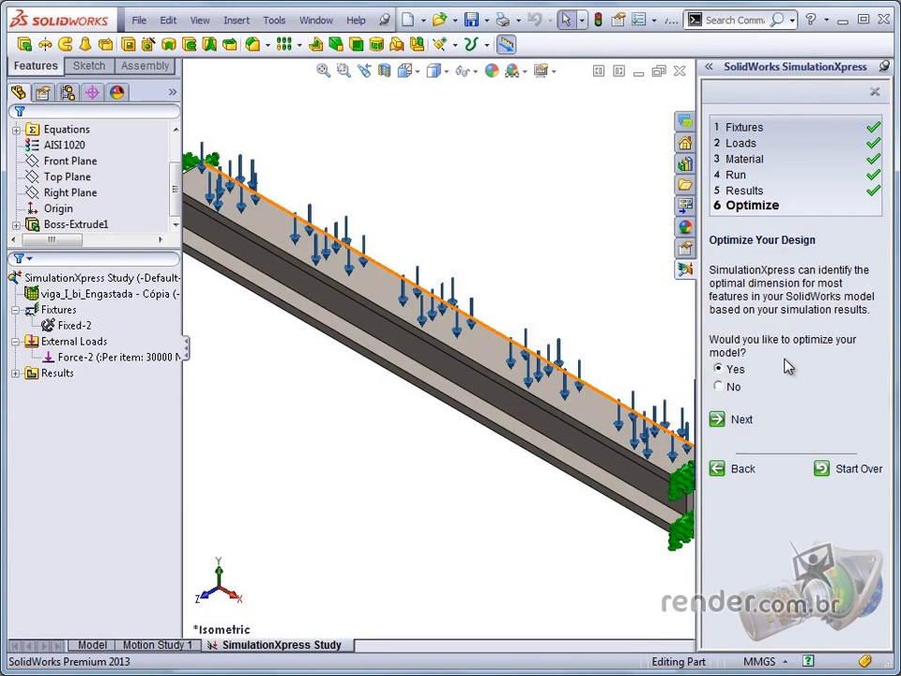
pyautogui.click(740, 422)
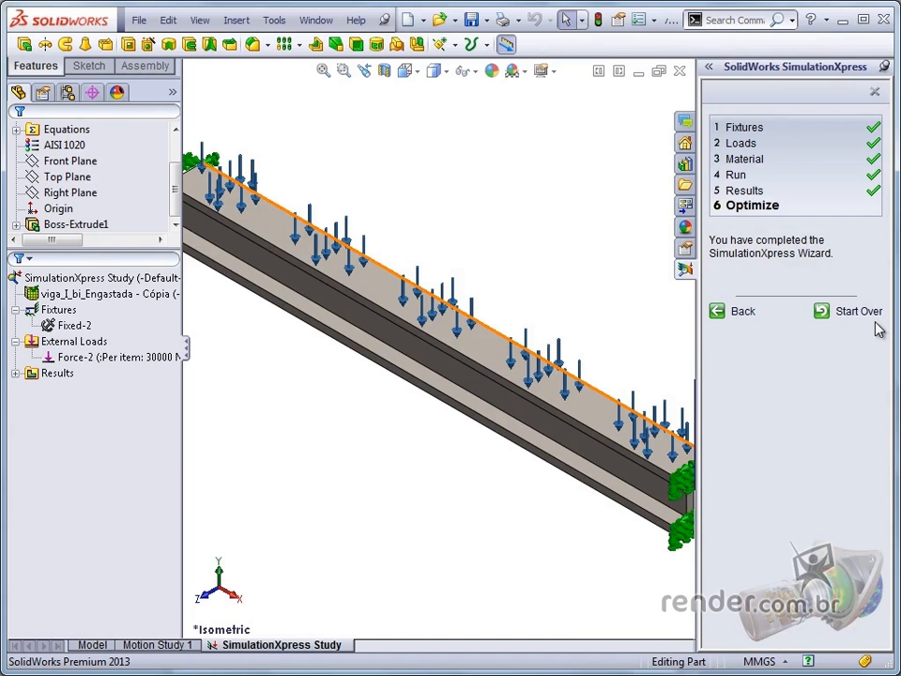
pyautogui.press('f')
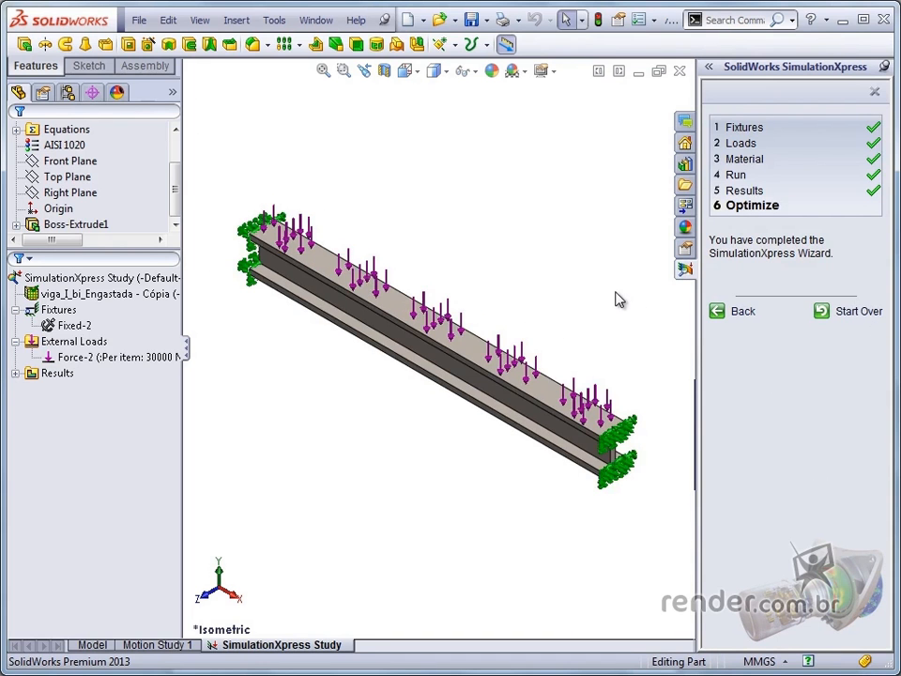